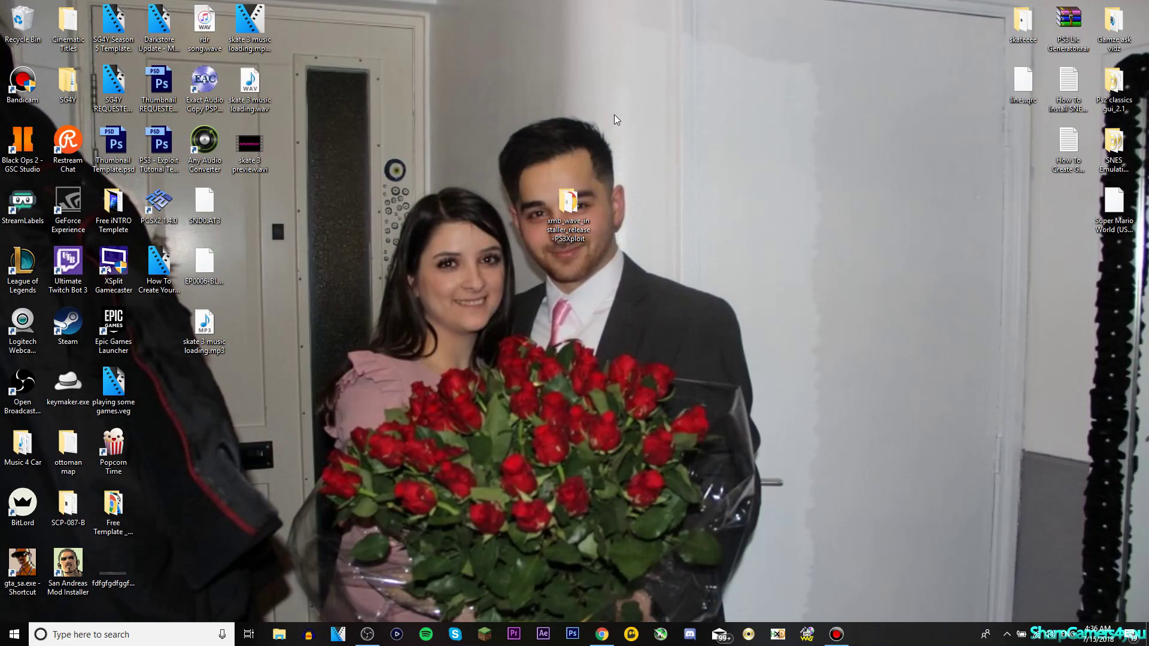
Move the old installer folder aside on the desktop, then delete it and confirm.
drag(560, 204, 604, 144)
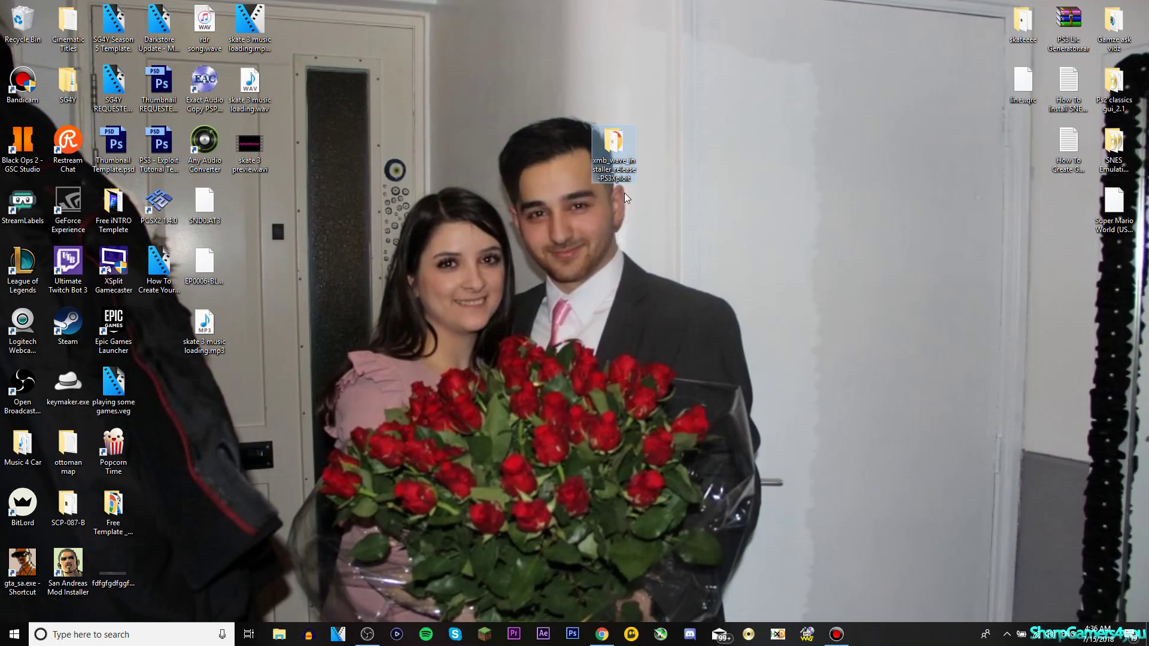
key(Delete)
key(Return)
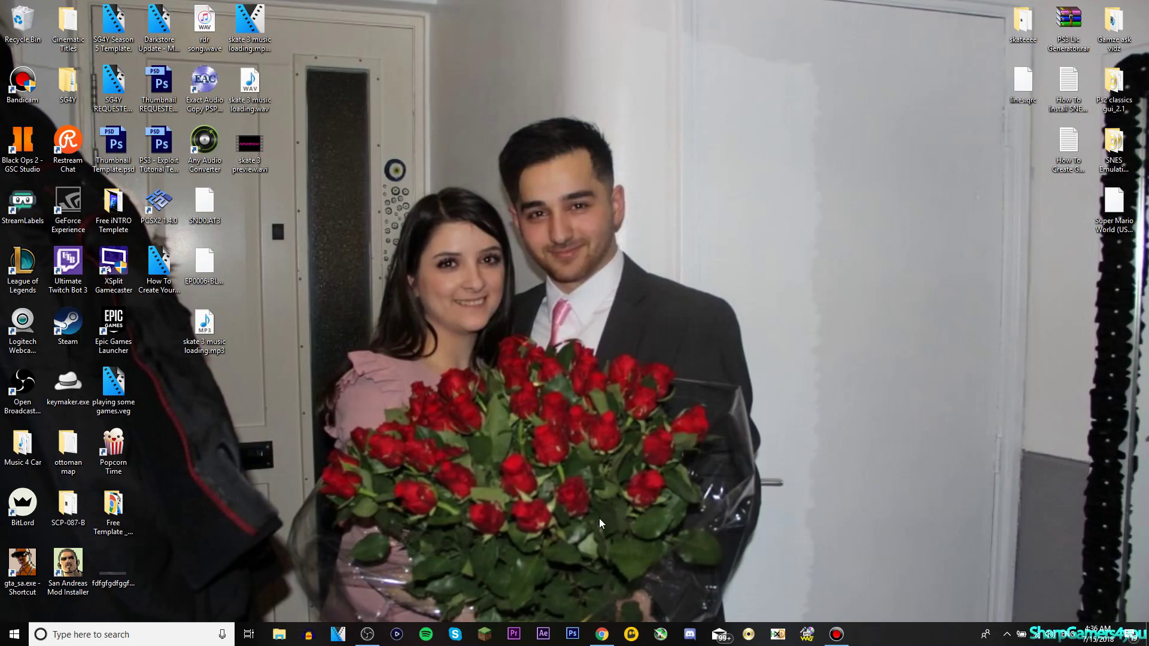
Download the XMB Wave Installer release zip from v3 HAN Tools > Extra Tools and open it.
click(603, 632)
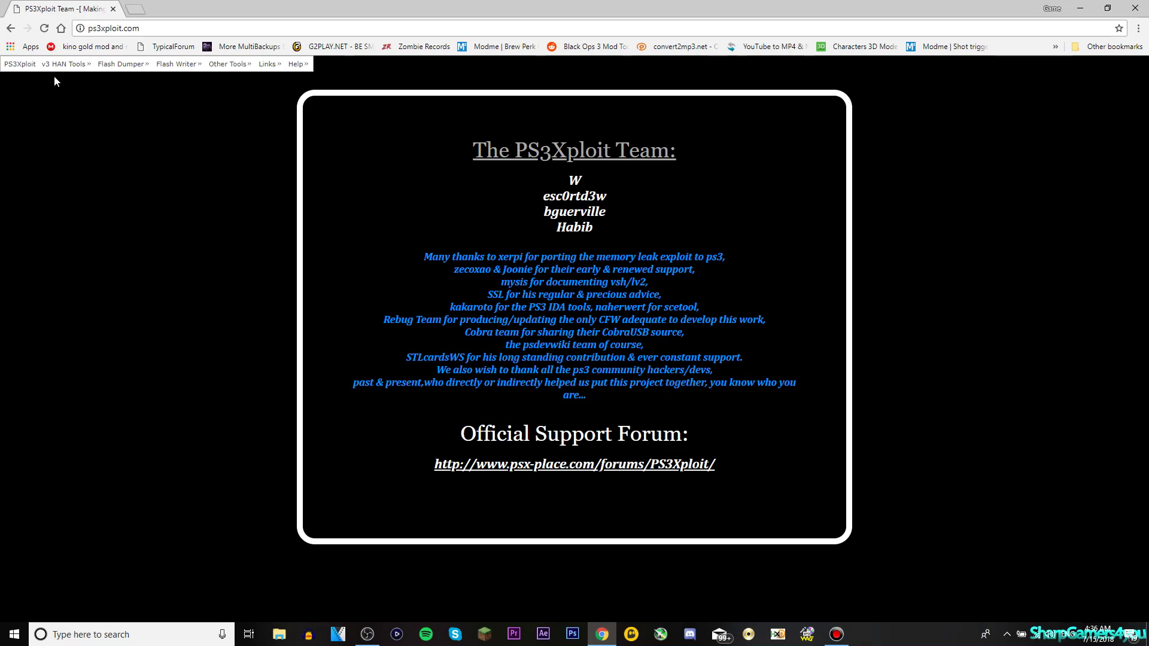
mouse_move(72, 66)
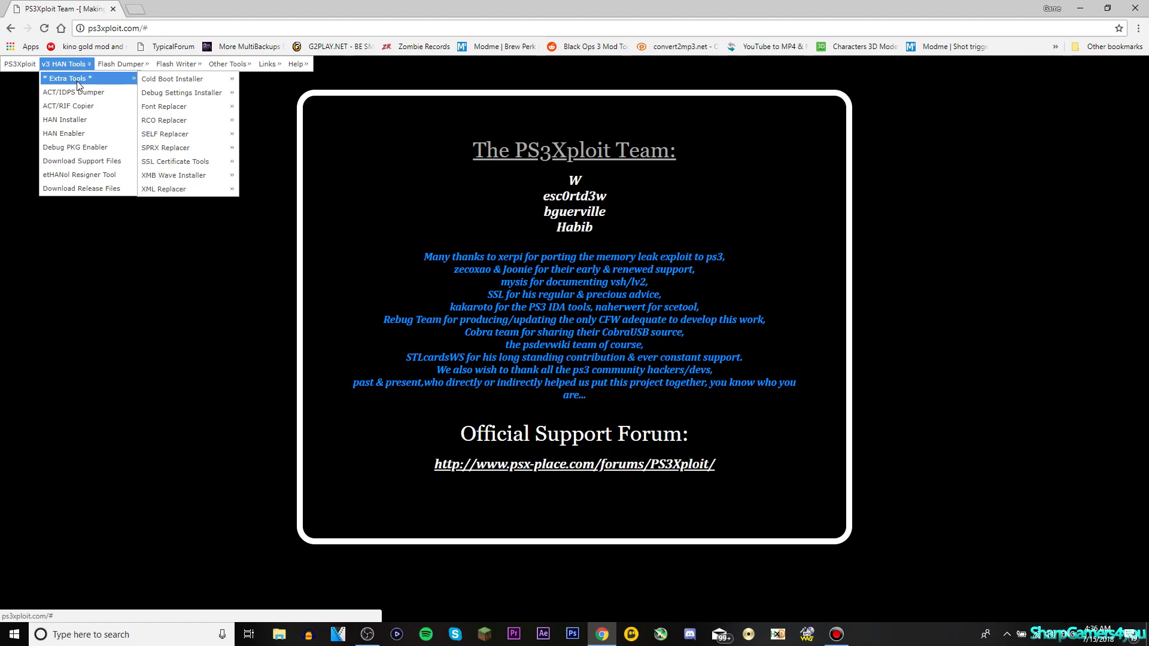
mouse_move(181, 165)
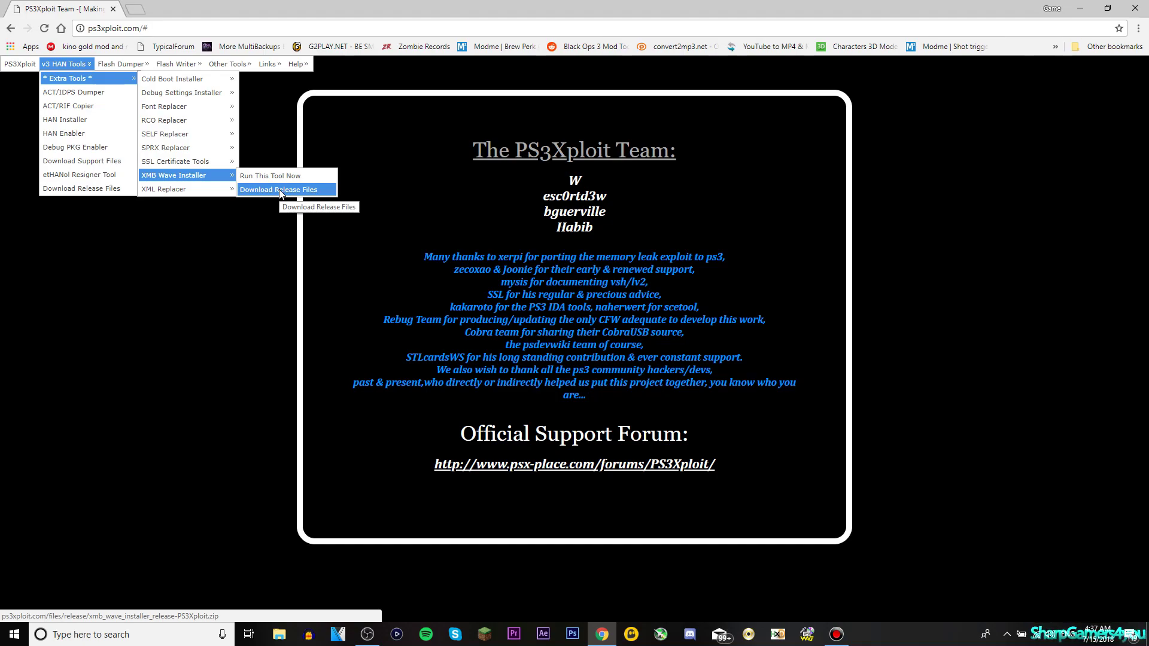
click(310, 192)
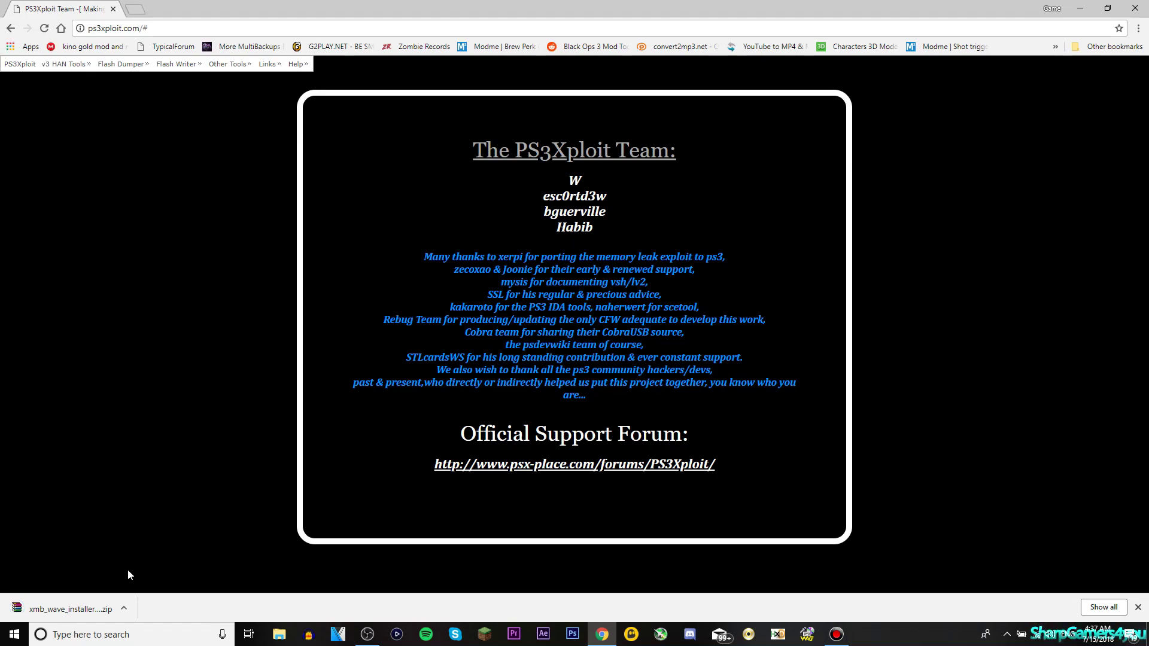
click(66, 609)
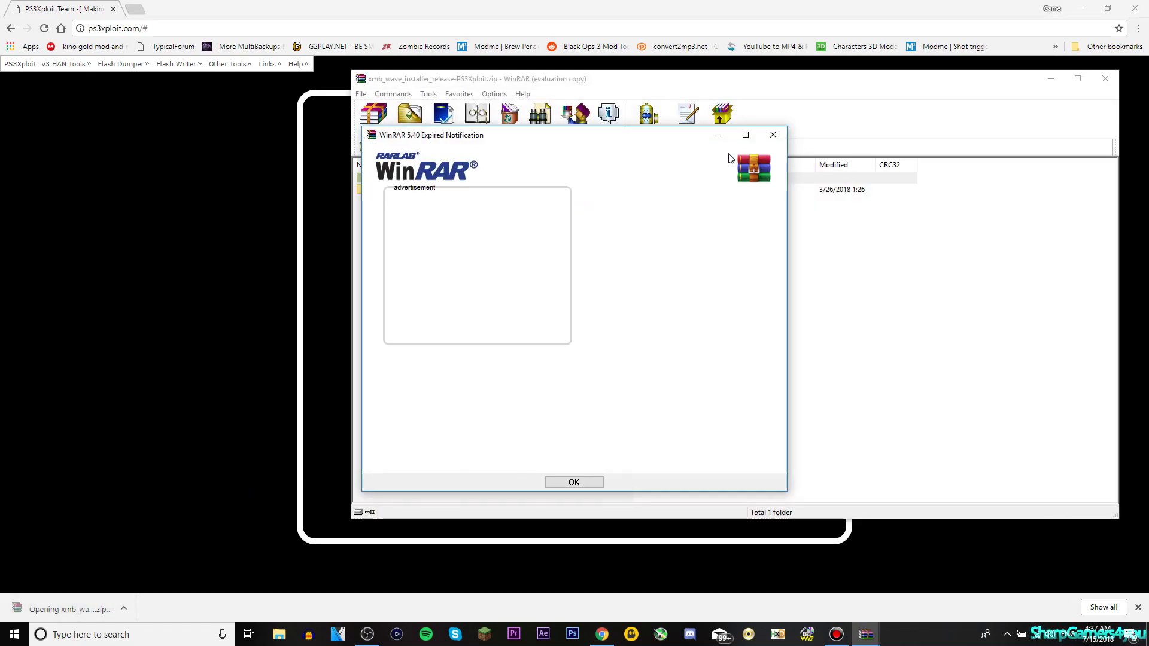
Dismiss the WinRAR expiry notice and drag the installer folder from the zip onto the desktop.
click(774, 135)
click(1080, 8)
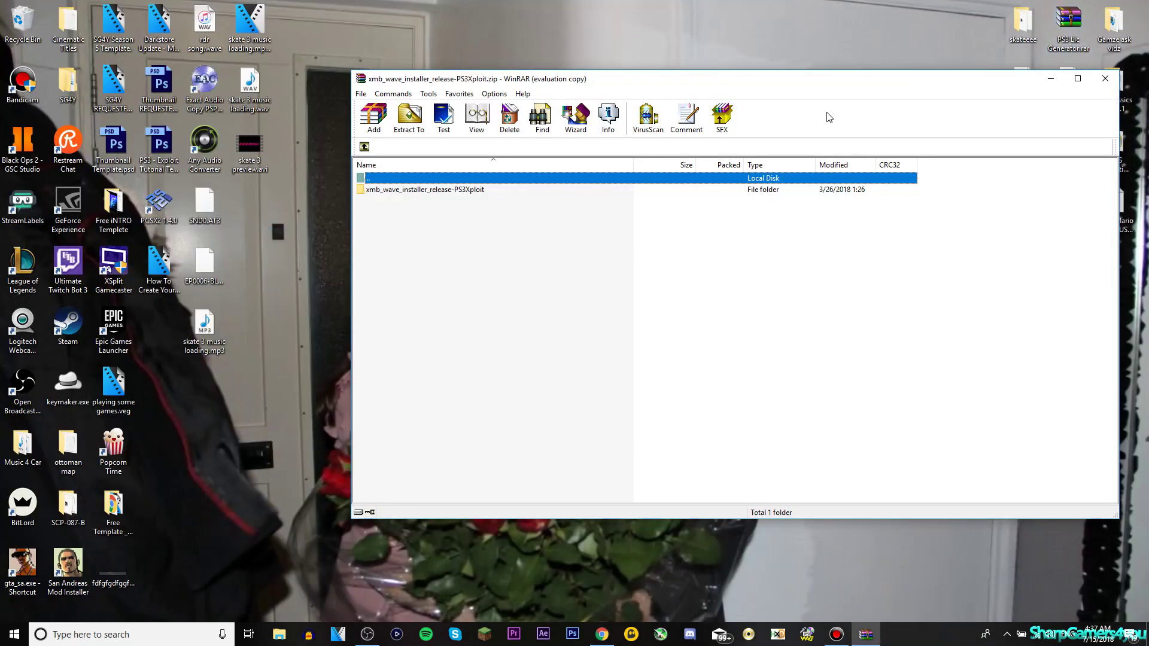
drag(852, 79, 925, 119)
drag(528, 232, 522, 227)
drag(347, 255, 346, 255)
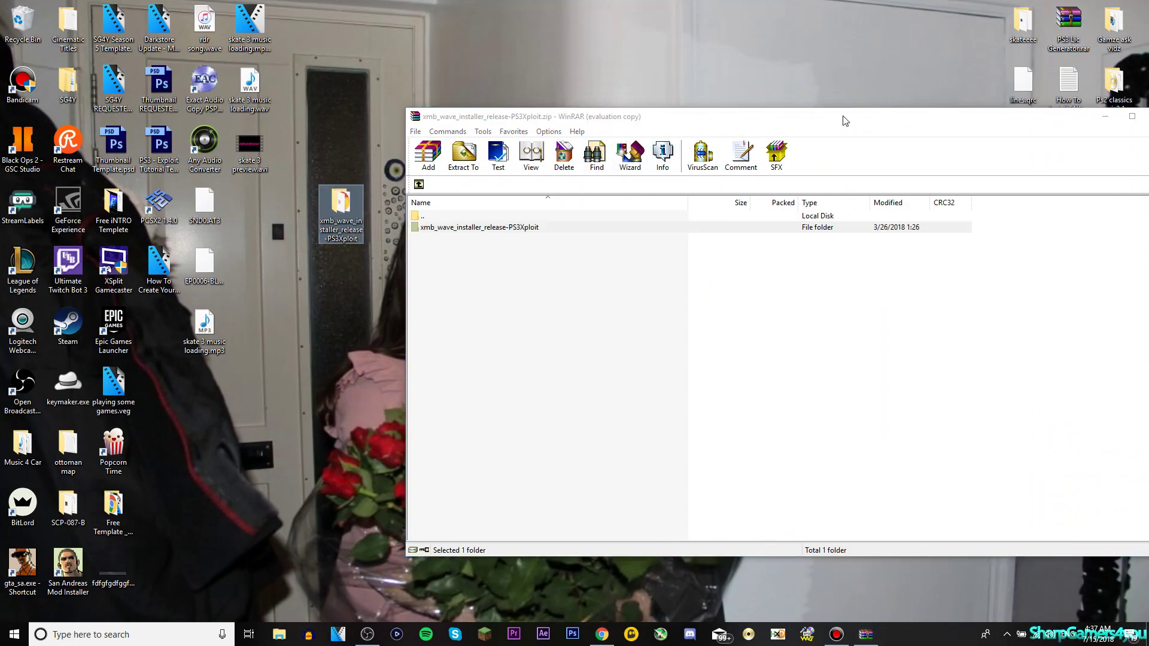
key(alt+F4)
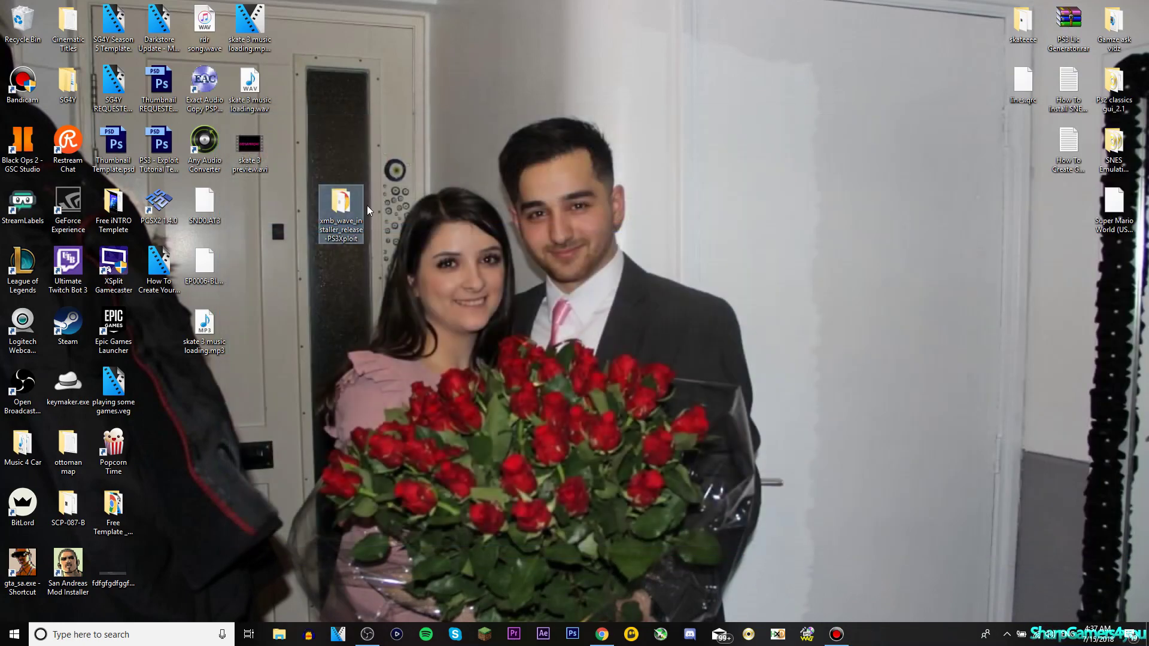
drag(368, 206, 500, 225)
Browse the extracted installer folder and its restore subfolder, selecting lines.qrc and ps3xploit_v30.js.
double_click(522, 144)
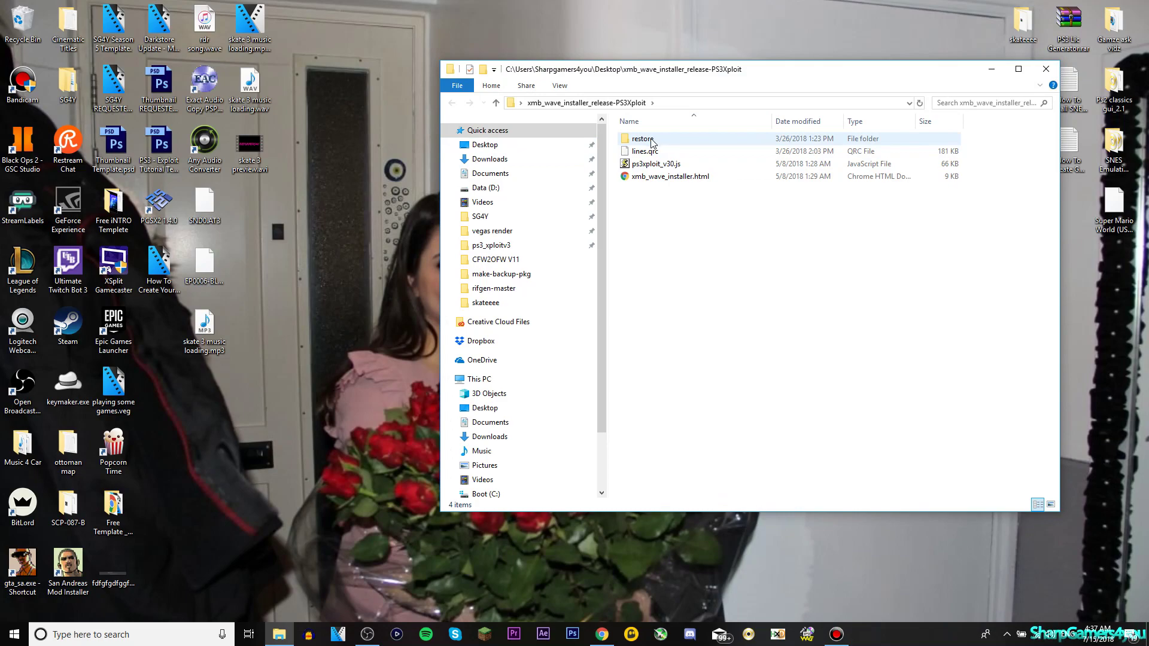
double_click(652, 139)
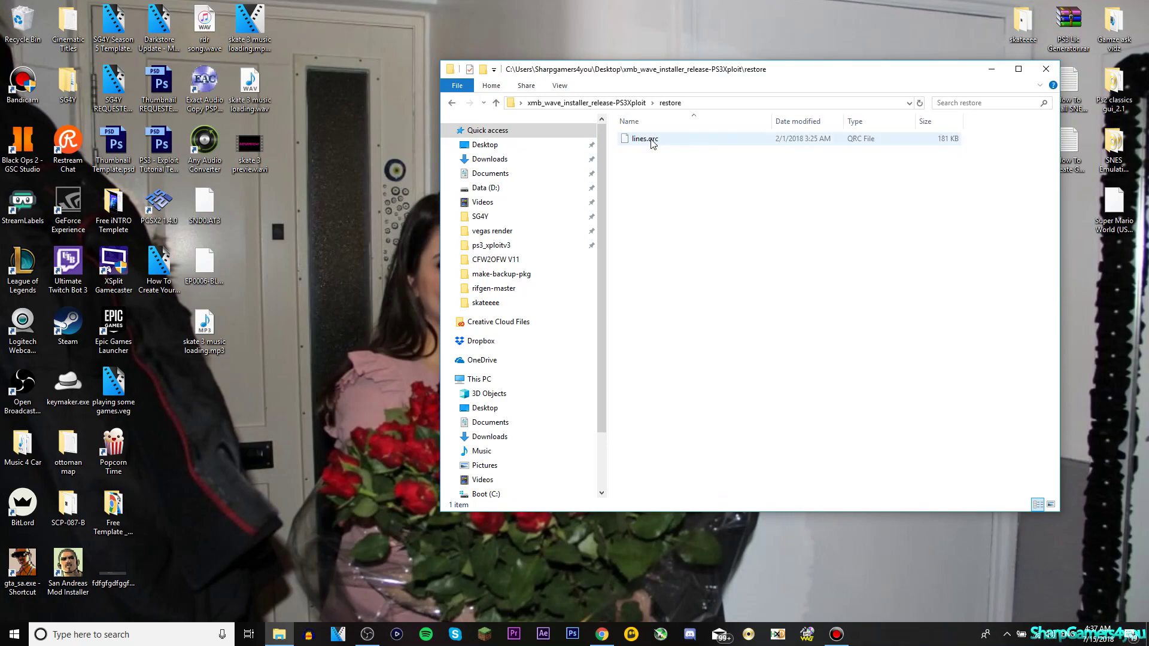
click(666, 140)
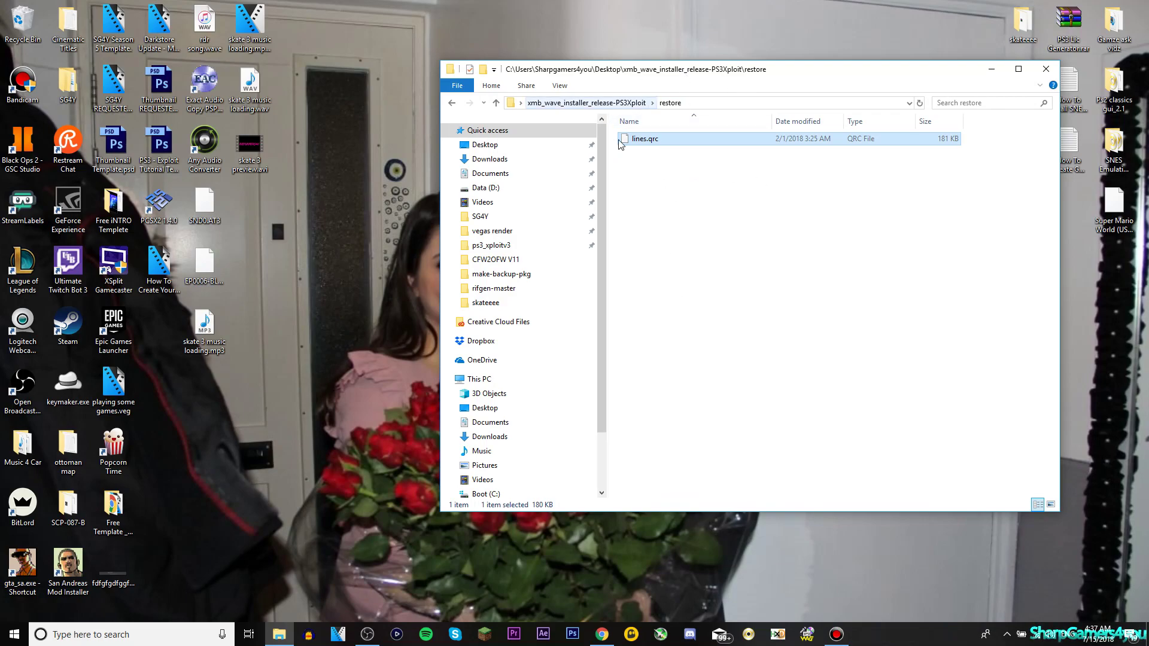
click(452, 103)
click(723, 153)
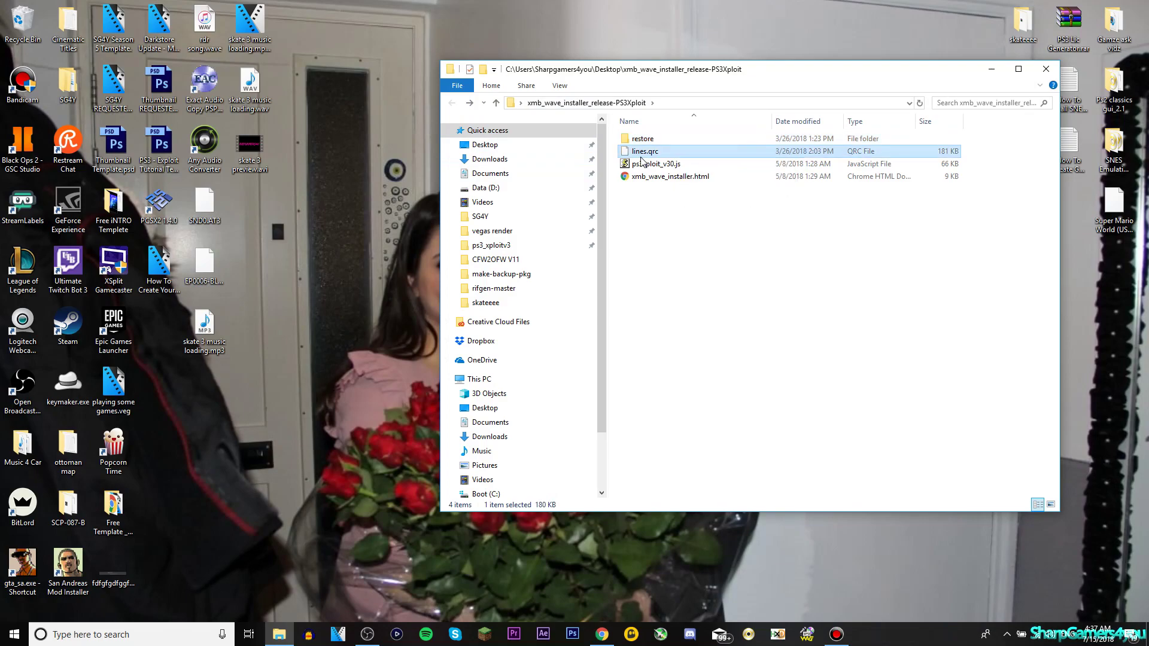
click(681, 167)
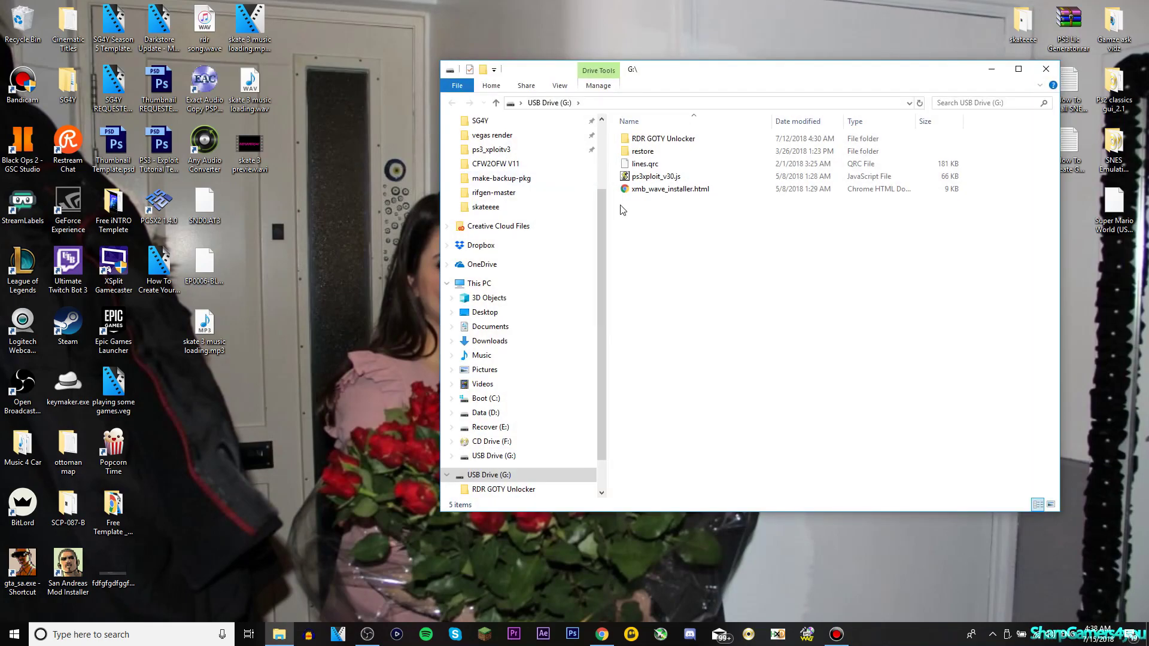
Delete the old installer files from USB Drive (G:) and reopen the drive from This PC.
drag(703, 232, 661, 157)
key(Delete)
key(Return)
drag(684, 76, 833, 106)
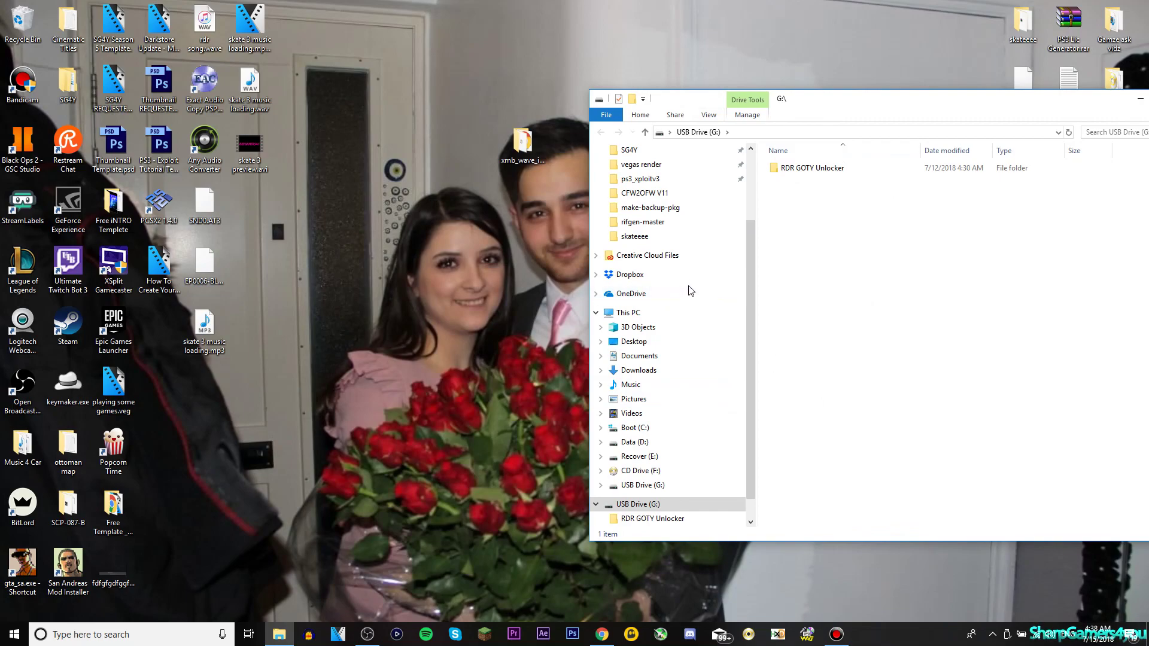
scroll(691, 292, down, 1)
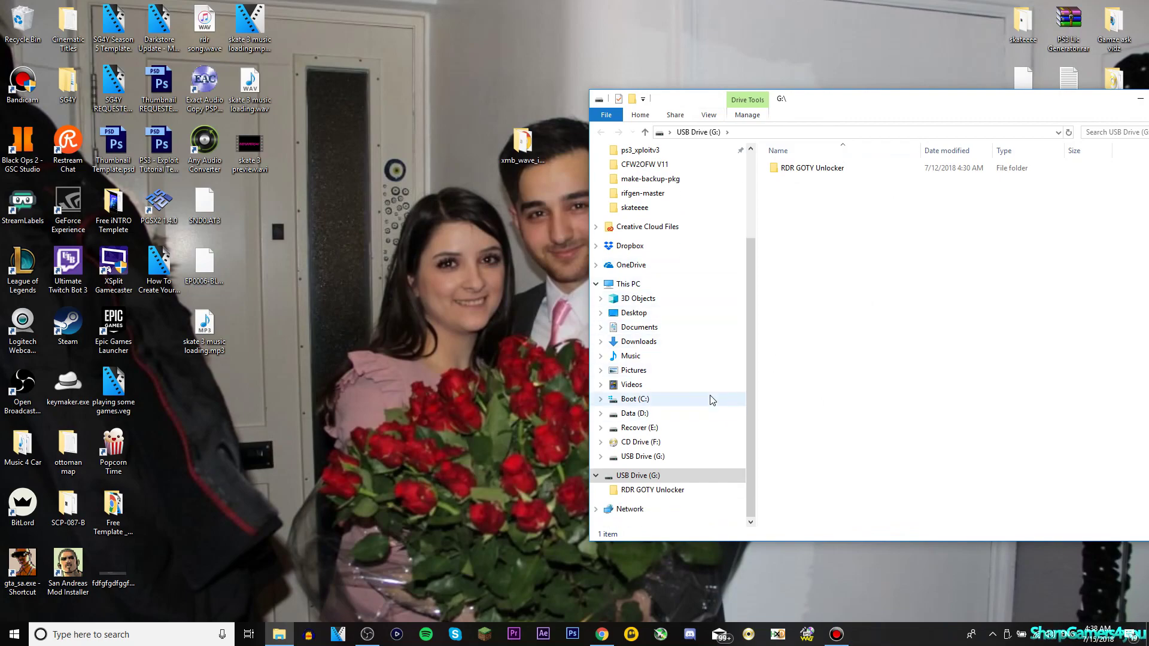
scroll(671, 388, up, 3)
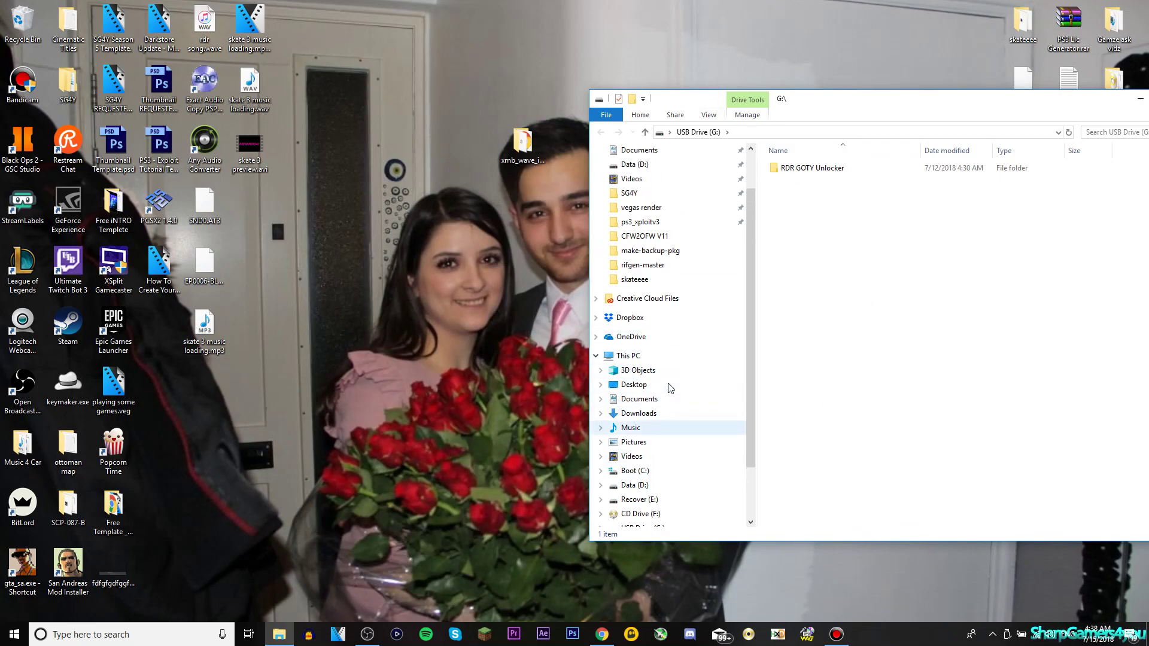
click(629, 371)
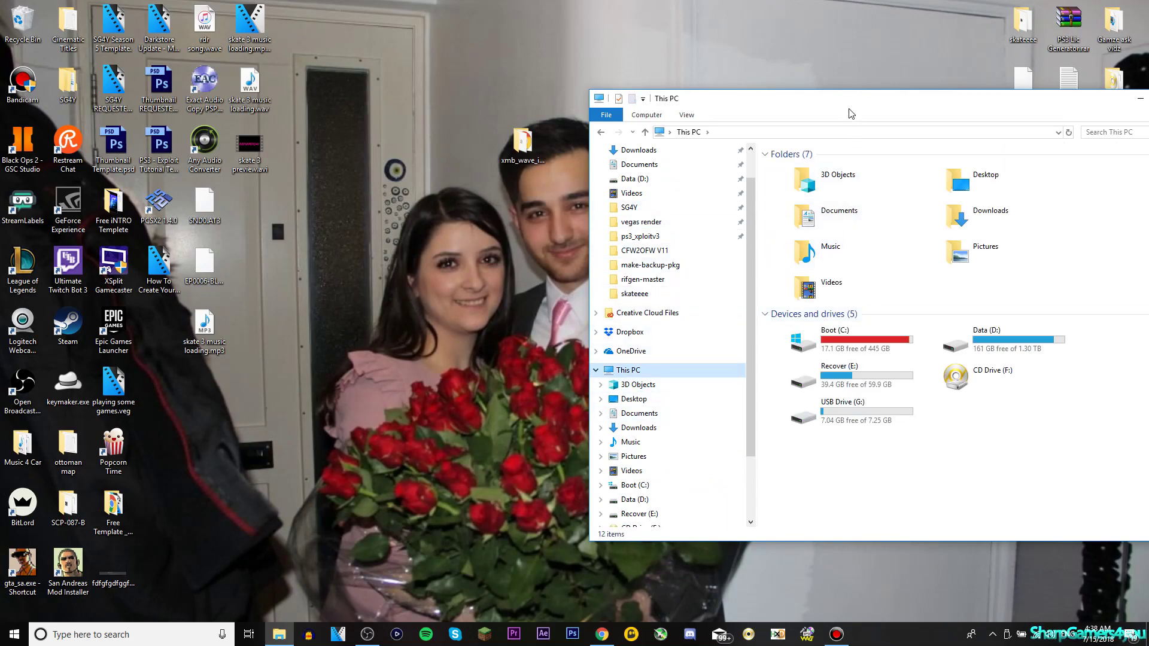
double_click(844, 412)
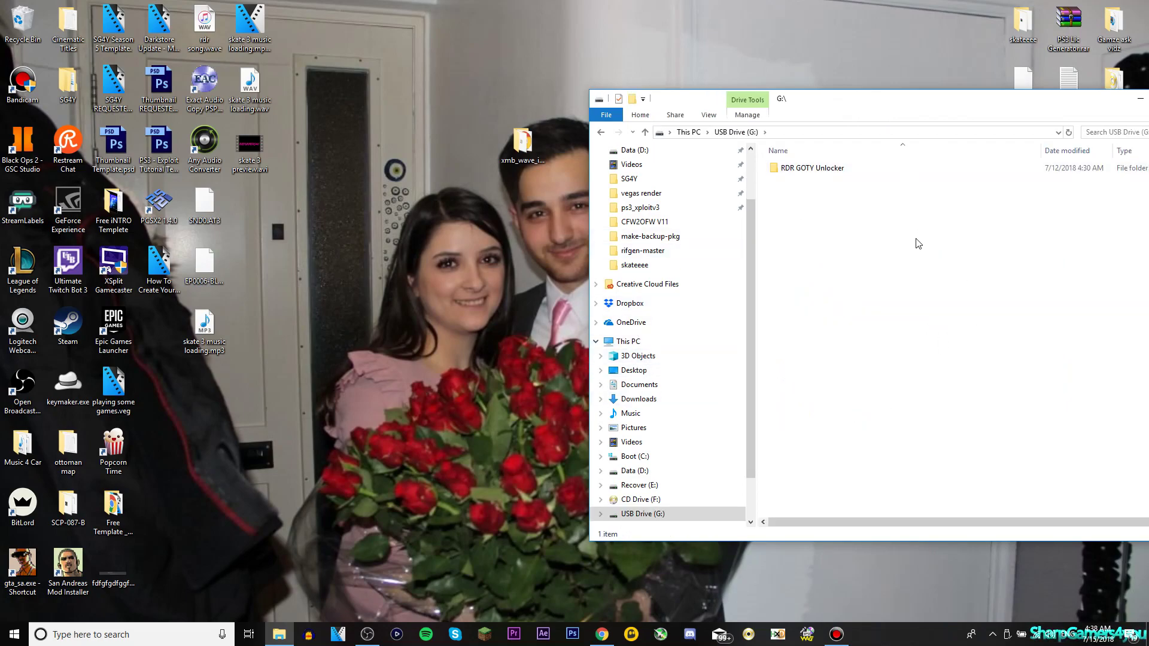
click(645, 514)
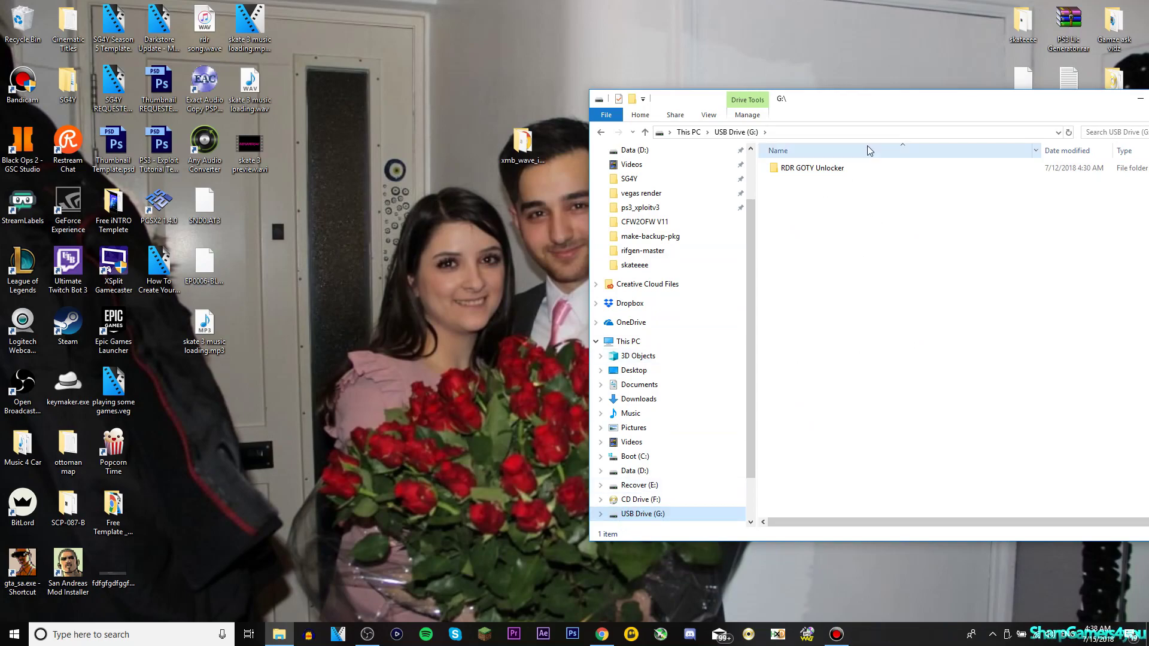
Copy all four new installer files from the desktop folder onto USB Drive (G:).
drag(515, 141, 415, 172)
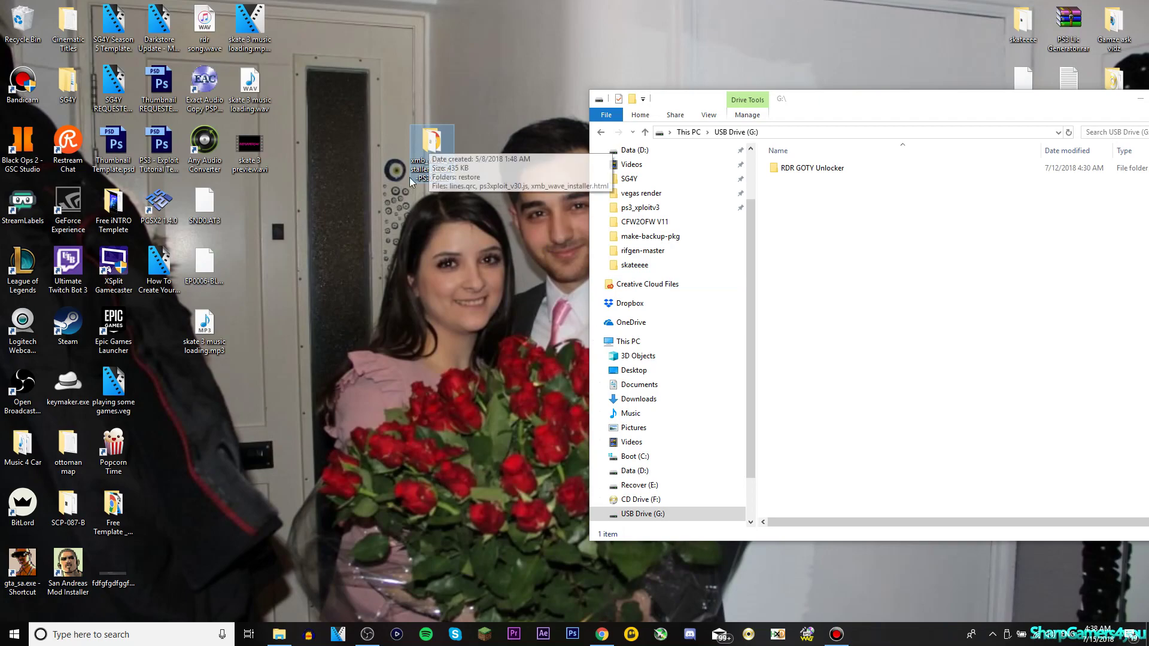
double_click(438, 145)
drag(422, 12, 419, 93)
drag(301, 238, 854, 270)
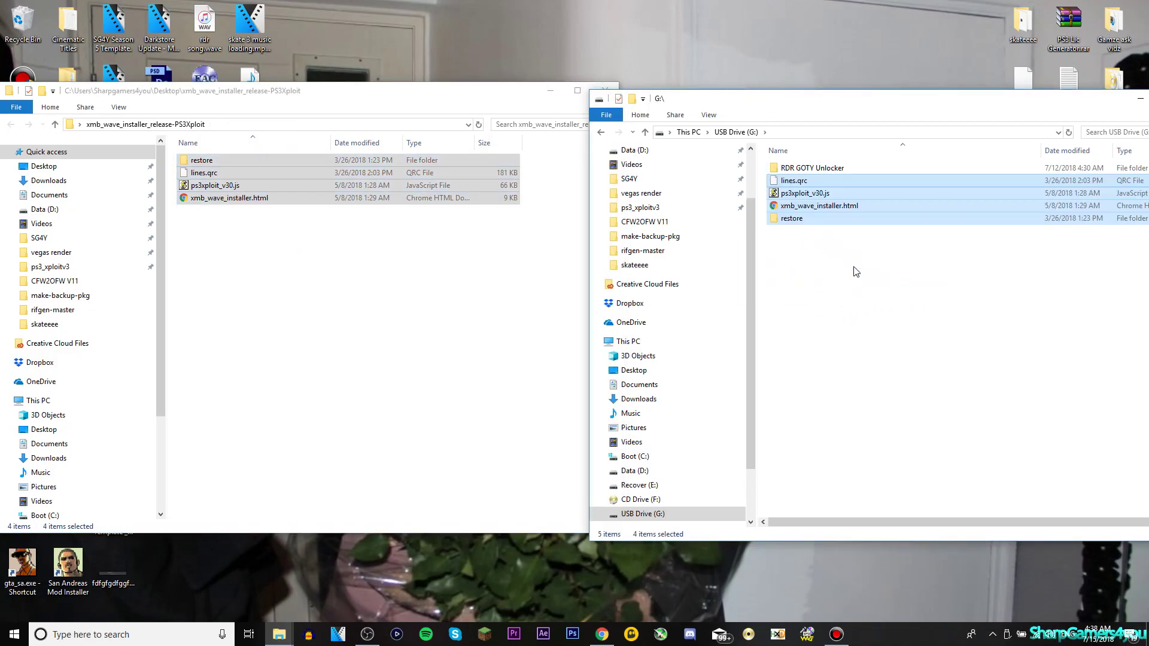
click(855, 271)
click(534, 102)
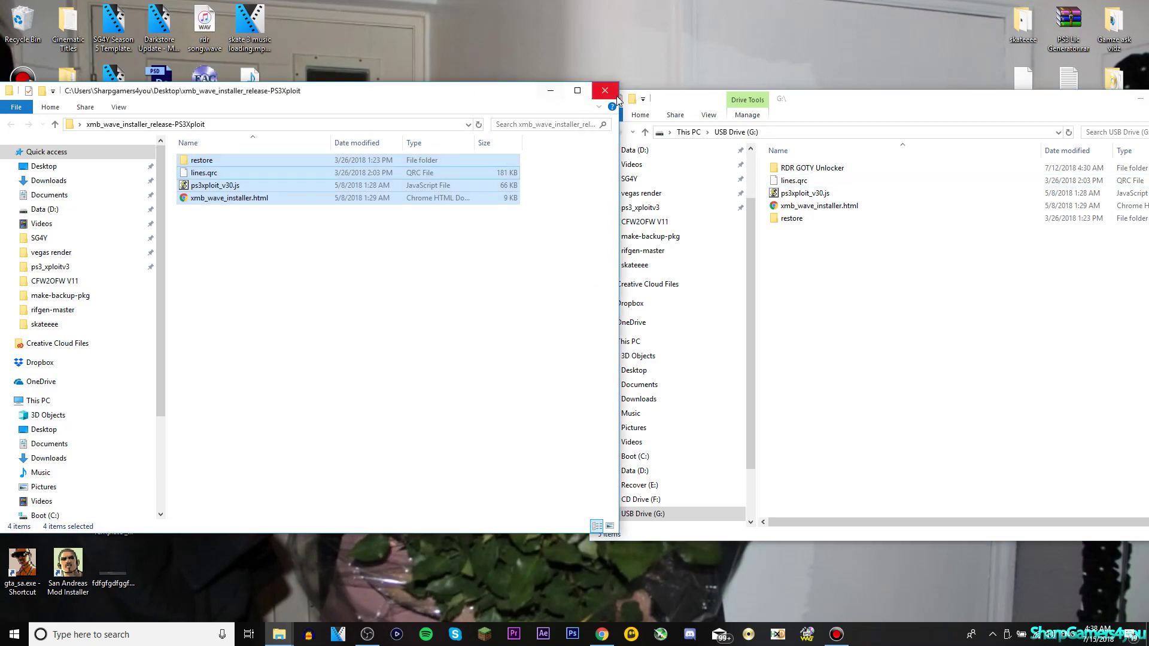
click(616, 95)
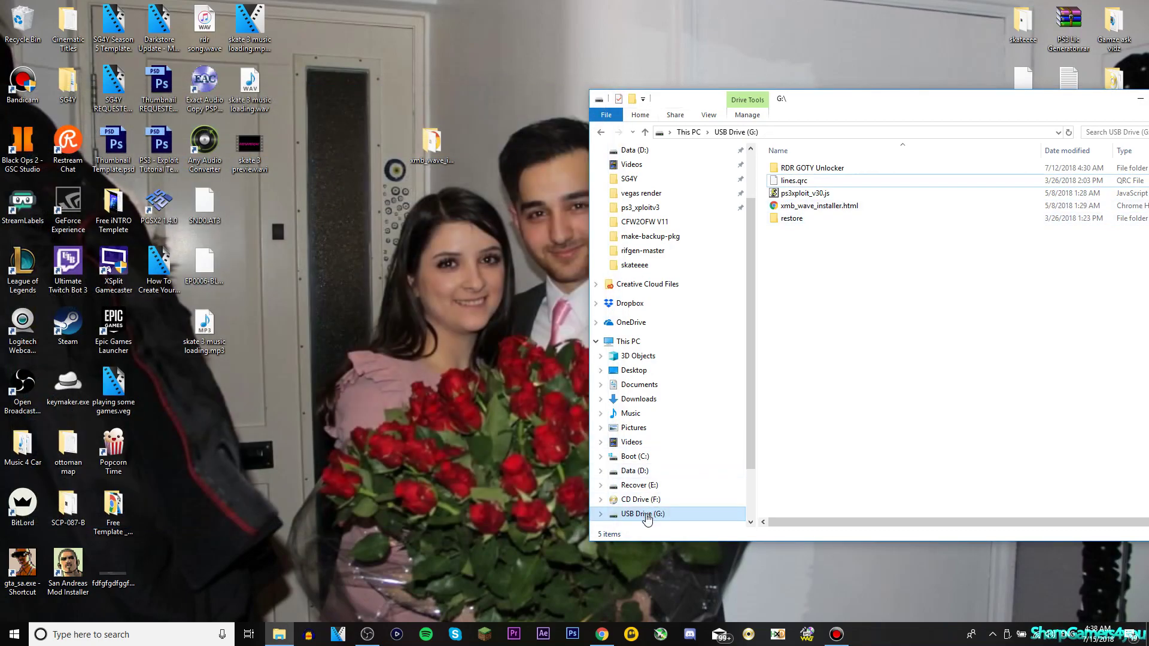
Safely eject USB Drive (G:) from the notification-area icon.
right_click(647, 516)
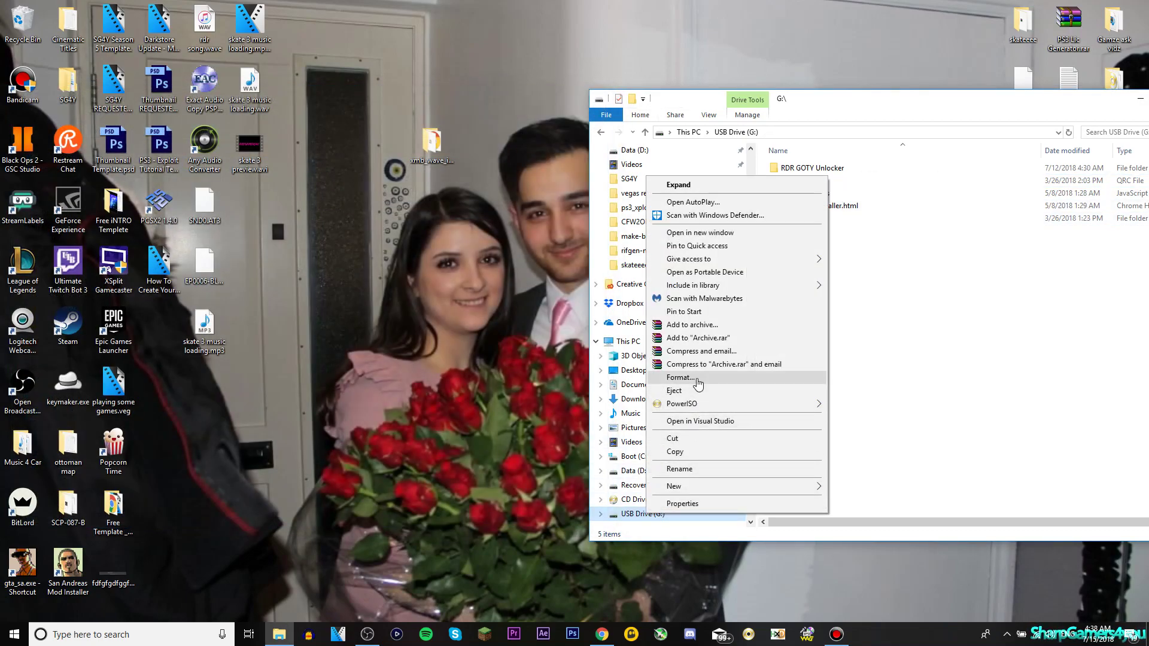
click(1005, 625)
click(1007, 635)
click(996, 584)
click(1026, 562)
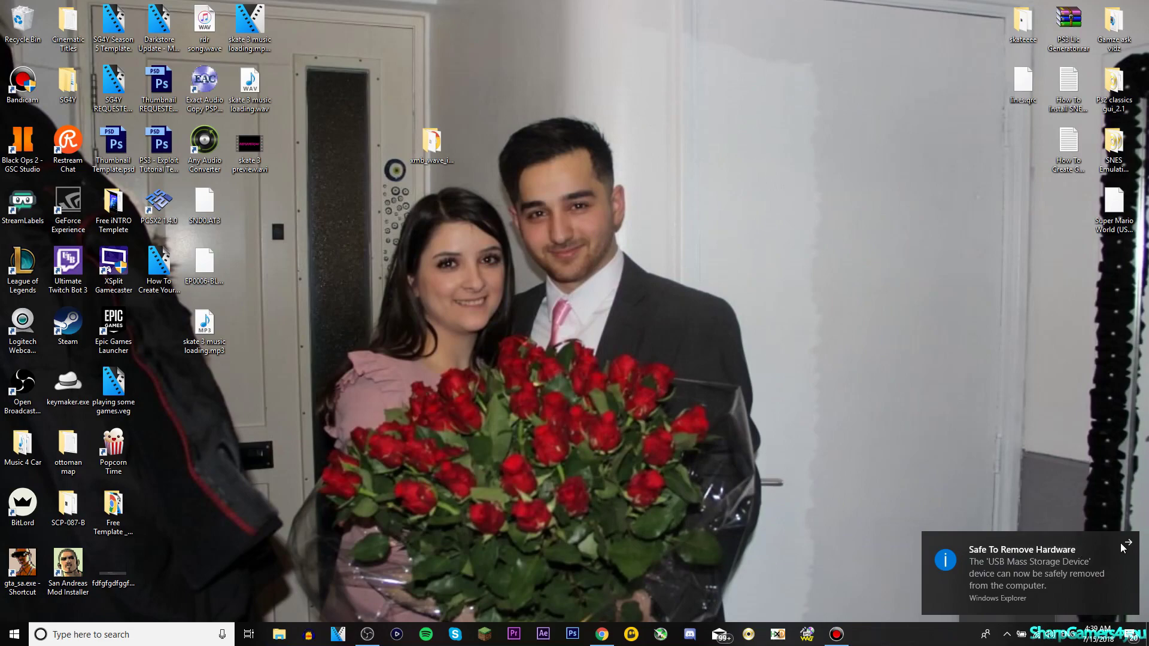
click(886, 505)
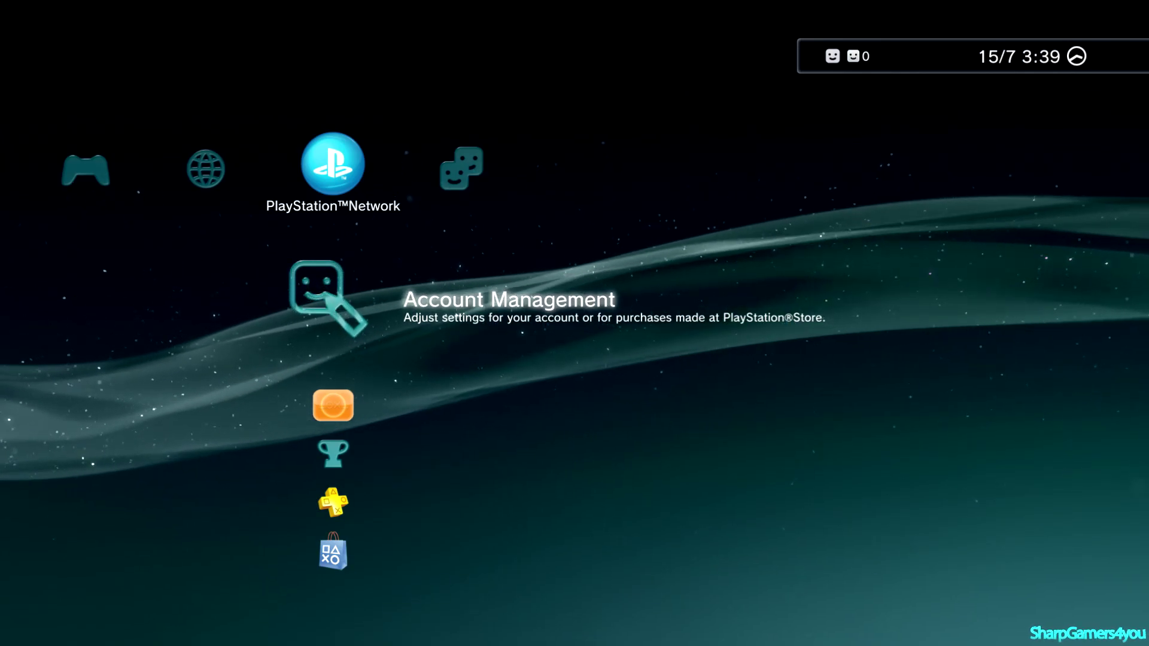
Sign out and back in to PlayStation Network, then launch Internet Browser from Network.
key(Left)
key(Left)
key(Left)
key(Right)
key(Right)
key(Right)
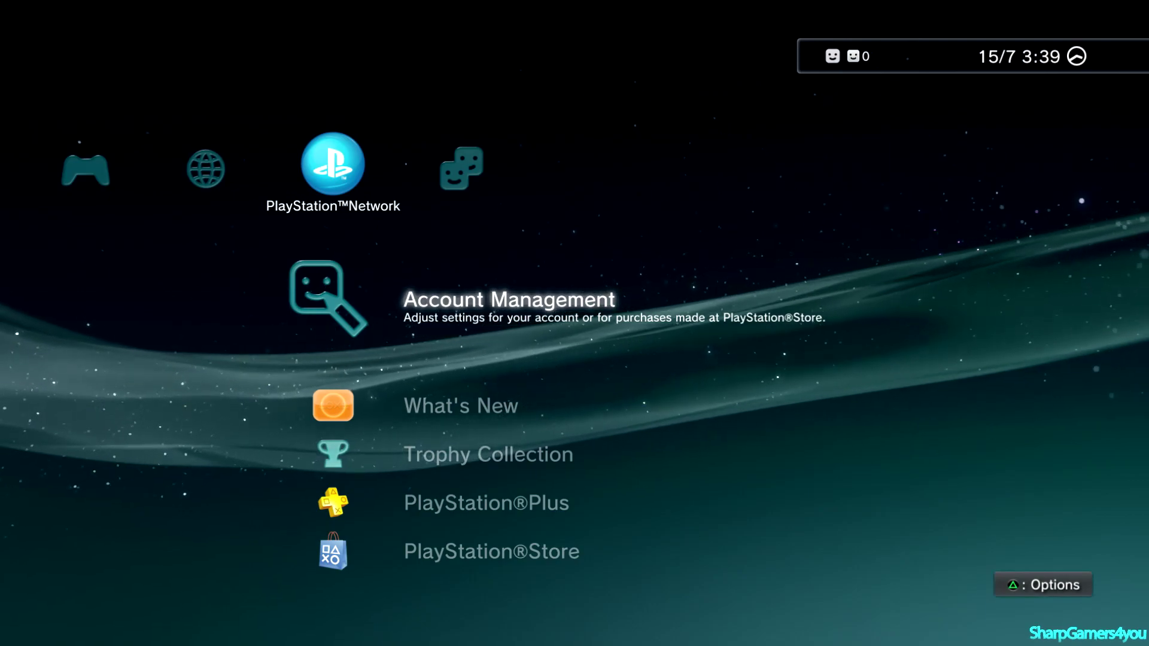
key(Menu)
key(Return)
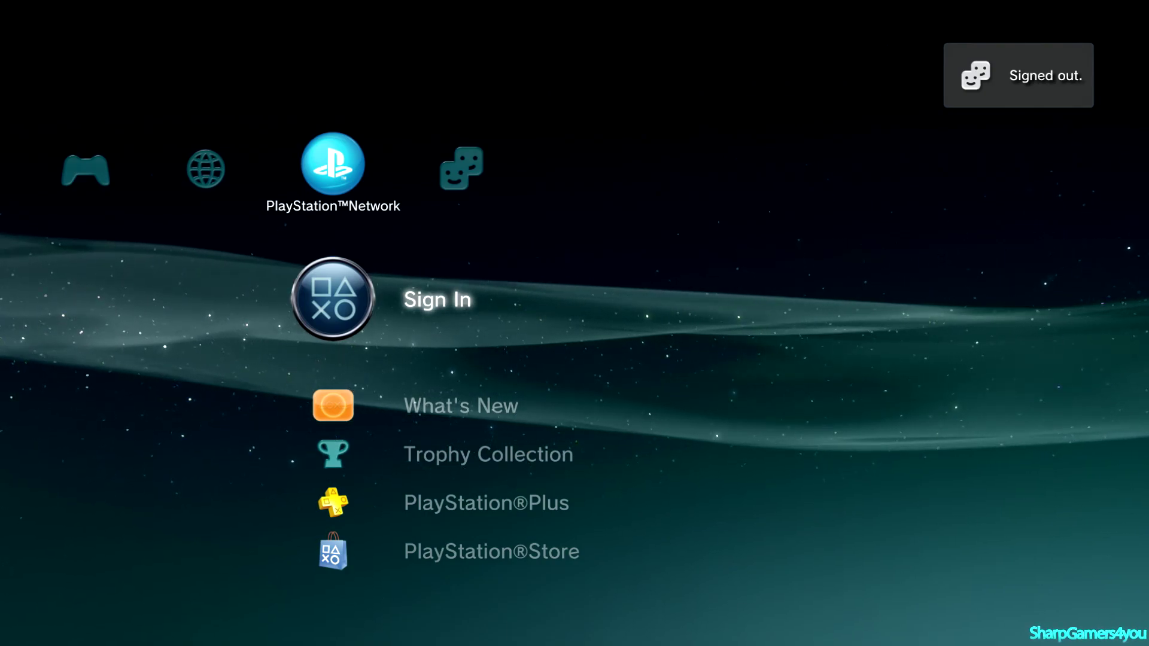
key(Return)
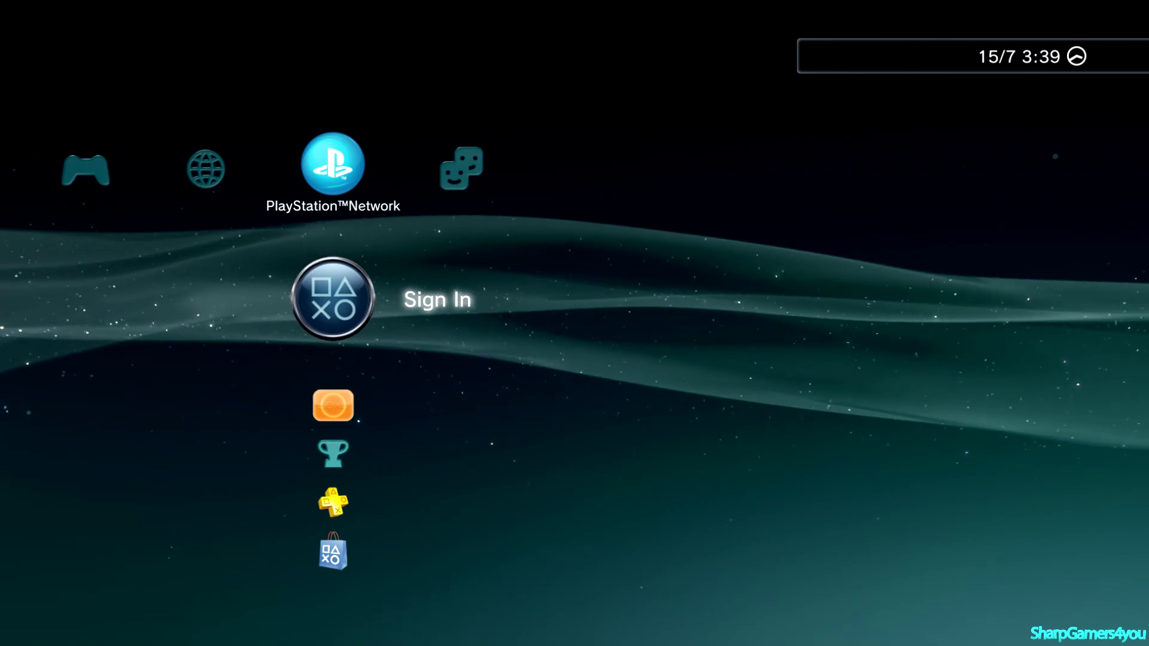
key(Left)
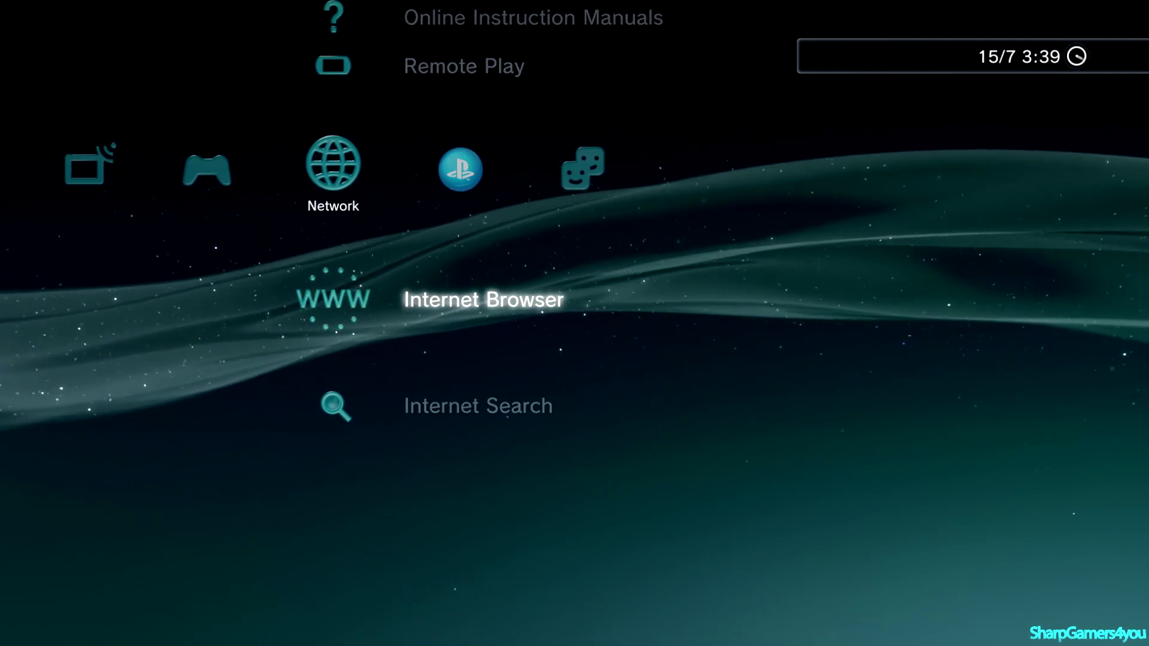
key(Return)
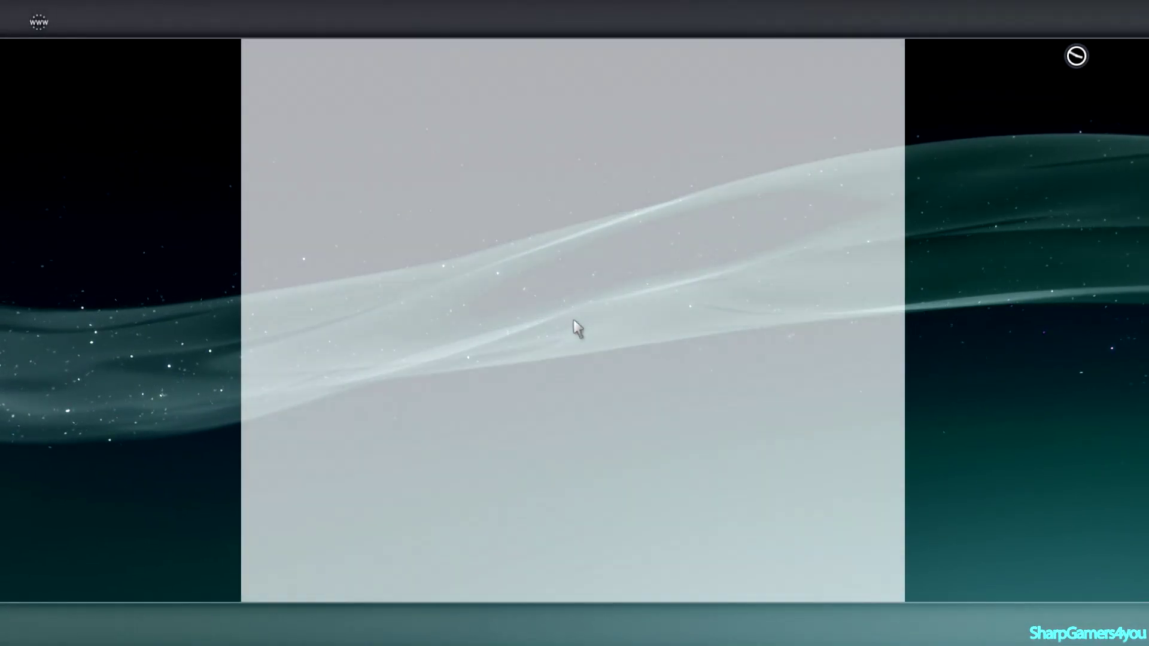
Clear about:blank from the browser address field and begin entering 'ps3'.
key(Return)
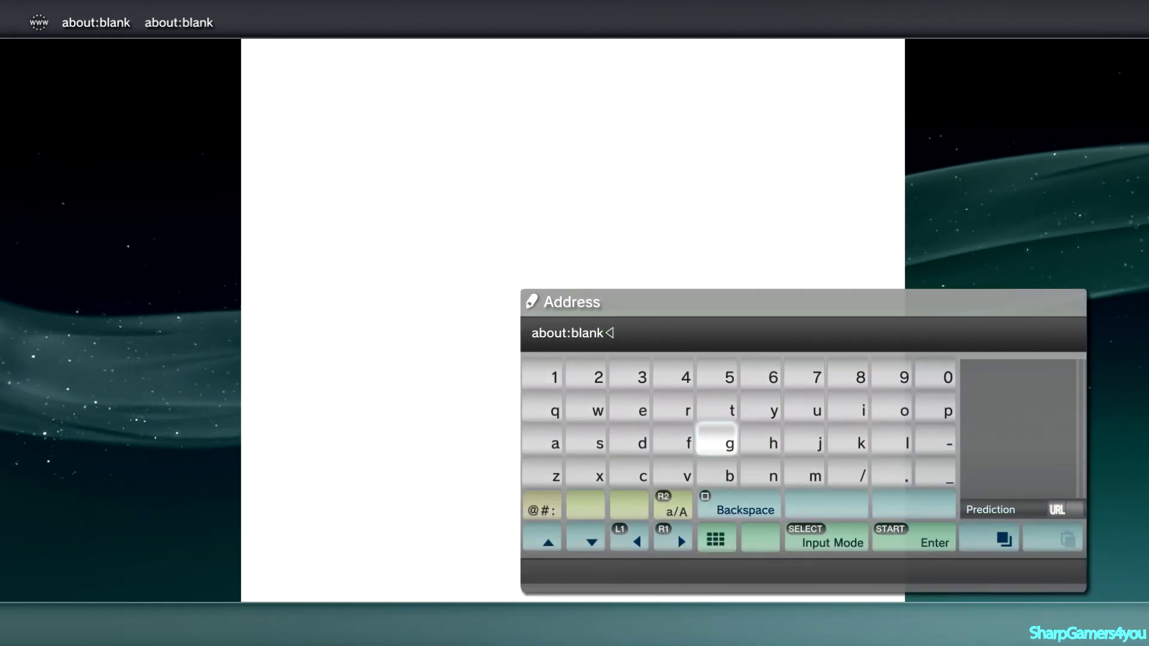
key(BackSpace)
key(BackSpace)
key(BackSpace)
key(BackSpace)
key(BackSpace)
key(BackSpace)
key(BackSpace)
key(BackSpace)
key(BackSpace)
key(BackSpace)
key(BackSpace)
key(Right)
key(Right)
key(Right)
key(Right)
key(Right)
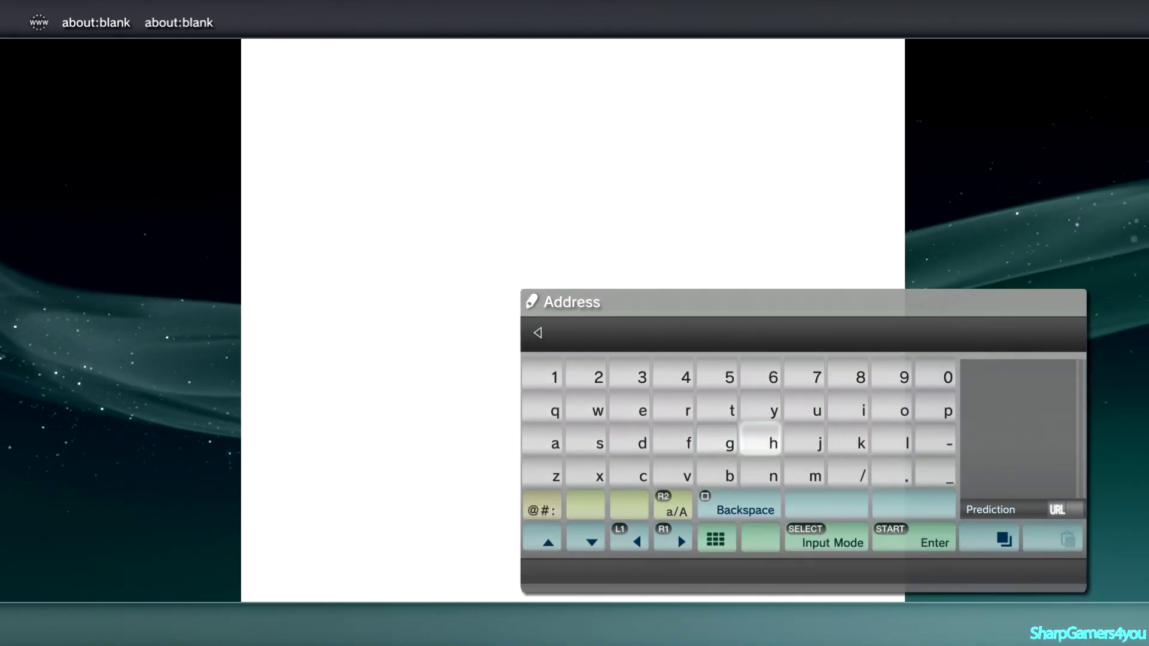
key(Up)
text(p)
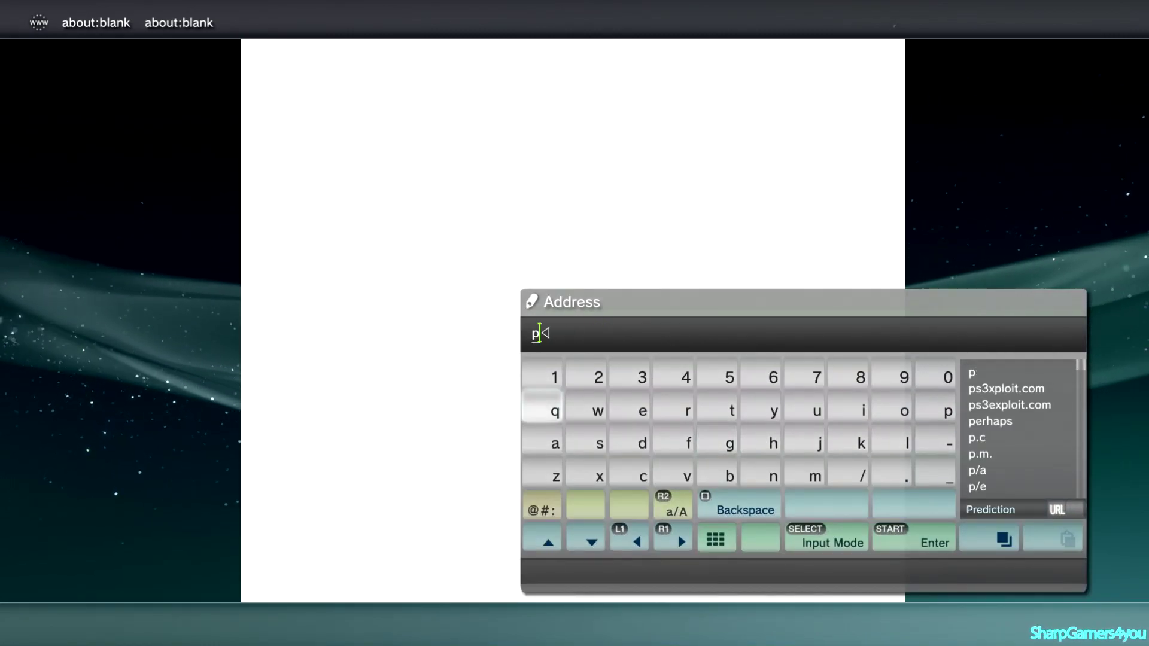
key(Right)
key(Down)
text(s)
key(Right)
key(Up)
key(Up)
text(3)
key(Down)
key(Down)
key(Down)
Finish entering ps3xploit, choose the ps3xploit.com suggestion and load the site.
key(Left)
text(x)
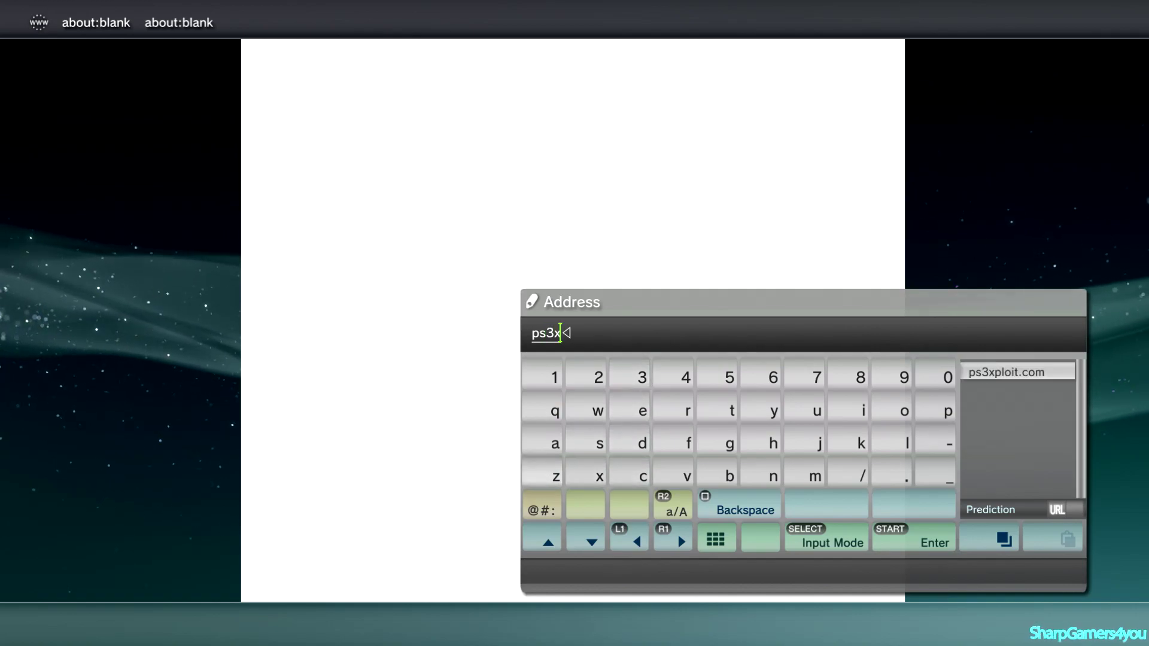
key(Left)
key(Left)
key(Up)
key(Up)
text(p)
key(Down)
text(l)
key(Up)
text(oi)
key(Left)
key(Left)
key(Left)
text(t)
key(Left)
key(Down)
text(v)
key(Right)
key(Right)
key(Right)
key(Right)
key(Right)
key(Right)
key(Right)
key(Right)
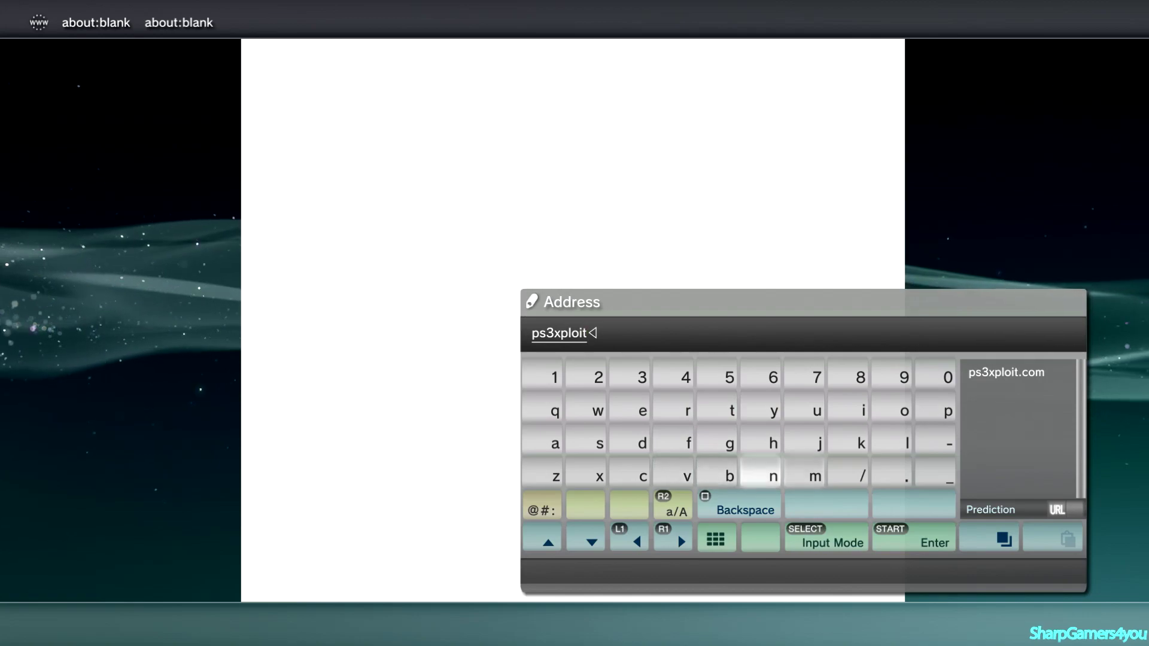
key(Left)
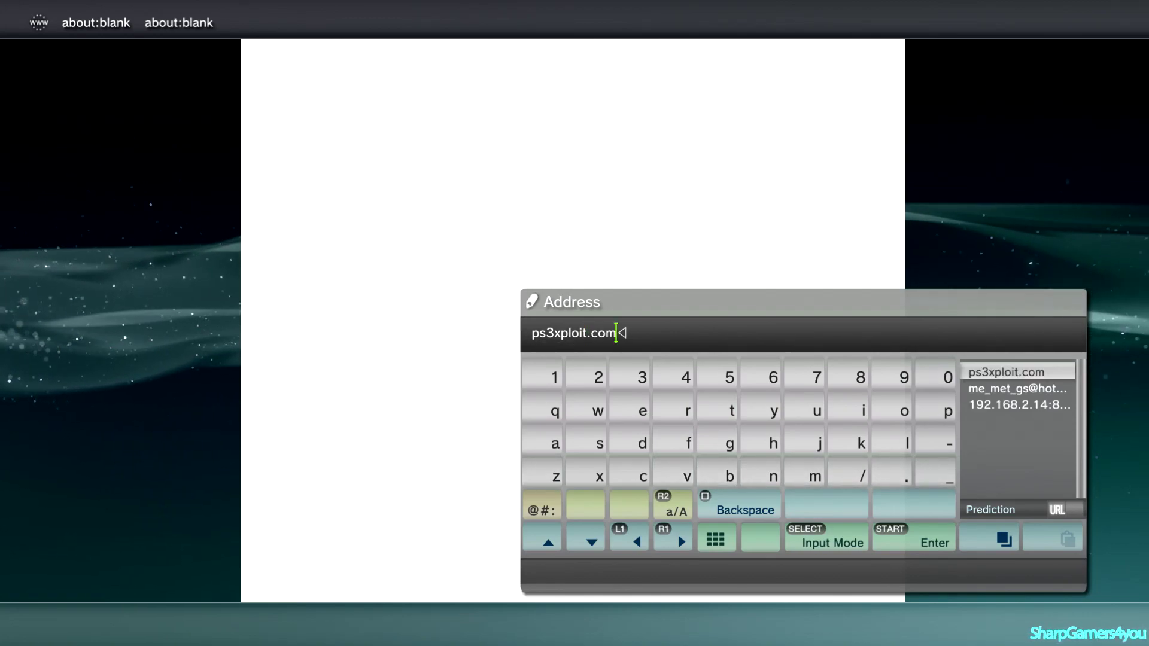
key(Return)
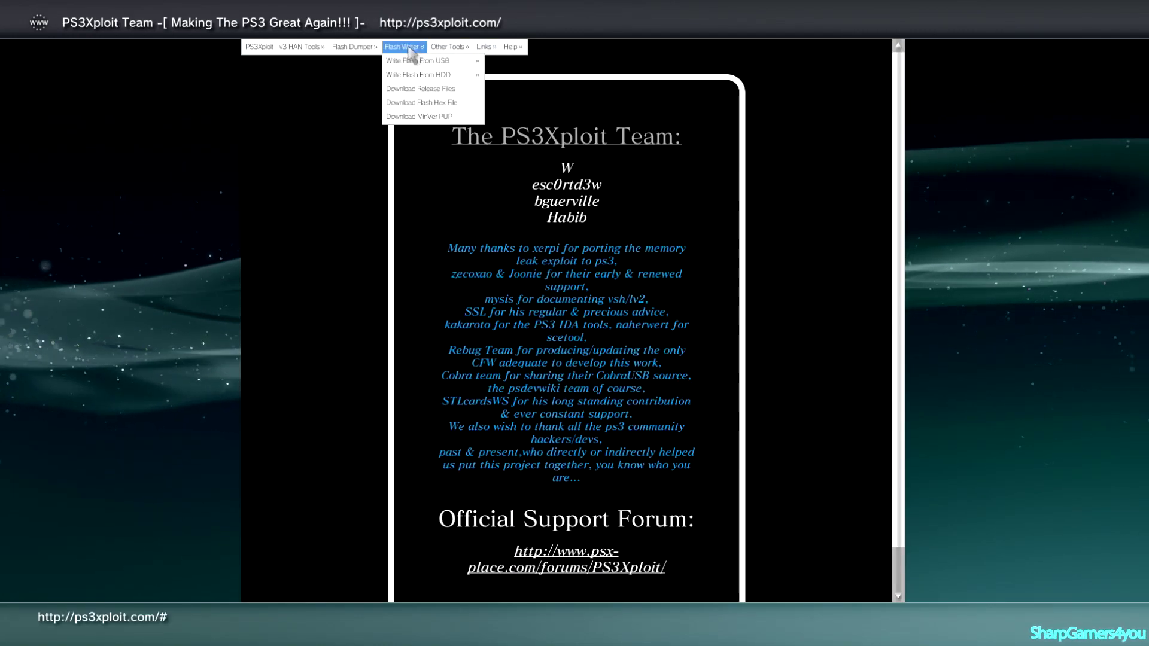
Run the XMB Wave Installer from the v3 HAN Tools > Extra Tools menu.
mouse_move(301, 49)
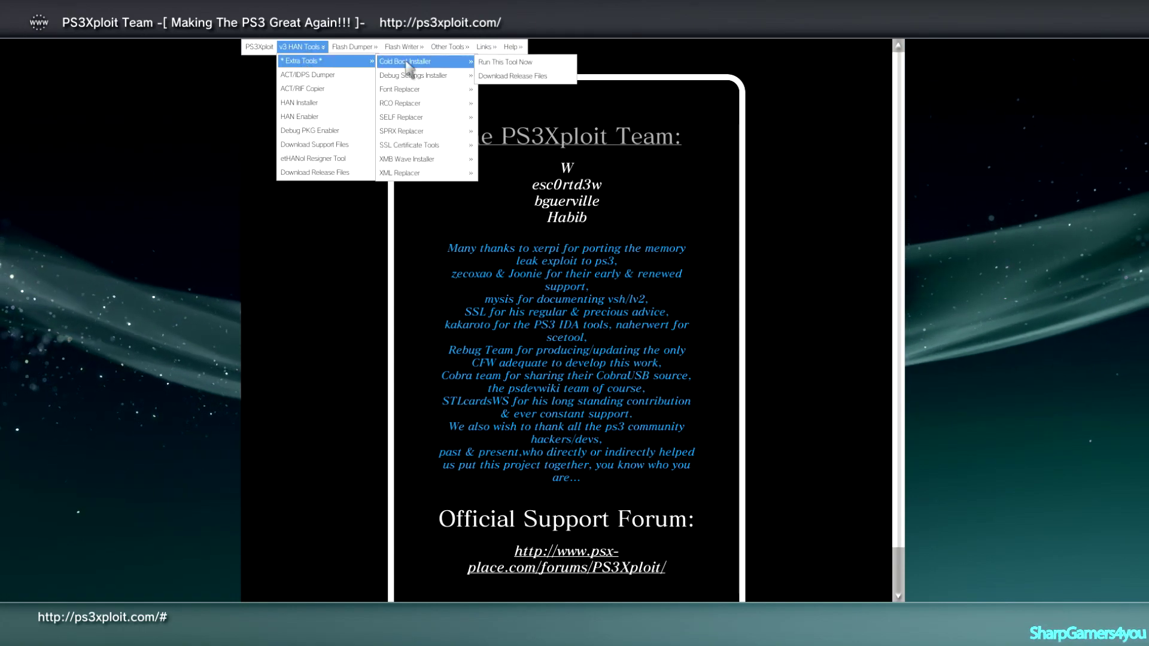
mouse_move(410, 164)
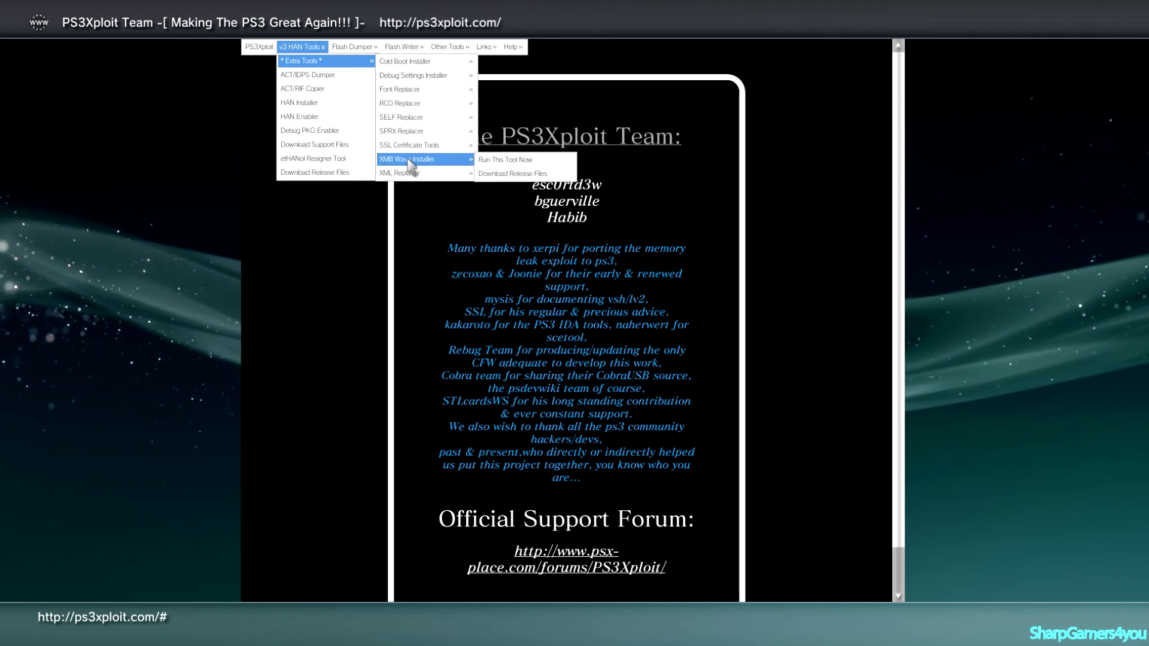
click(506, 160)
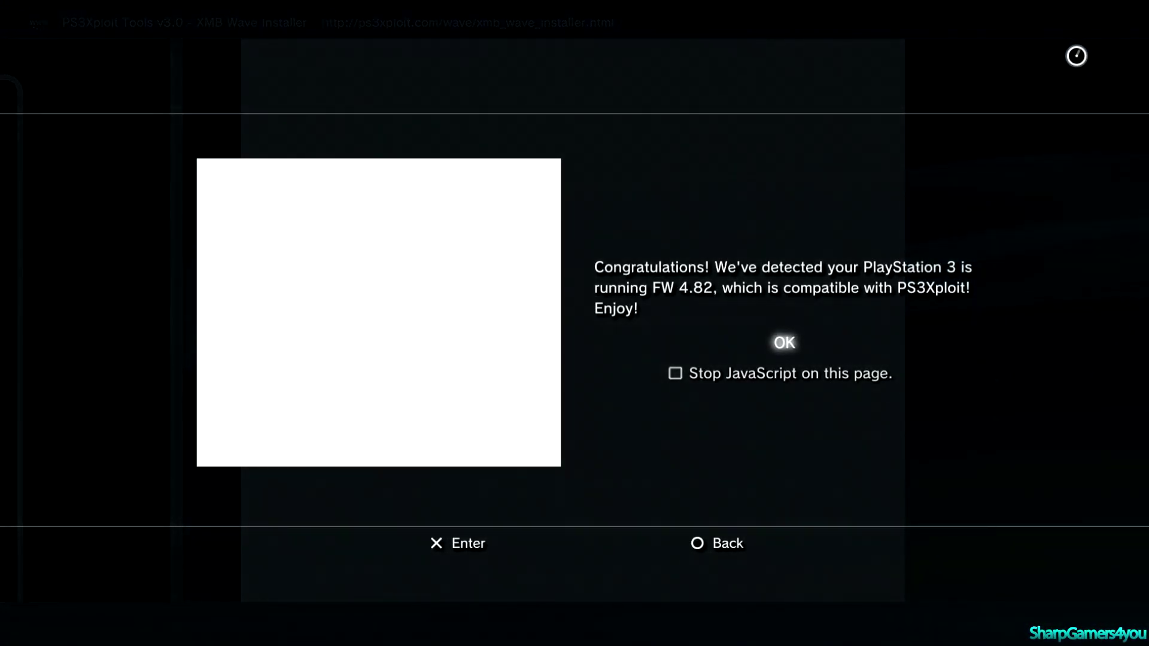
Dismiss the 4.82 notice, initialize for /dev_usb000 and start the wave installation.
key(Return)
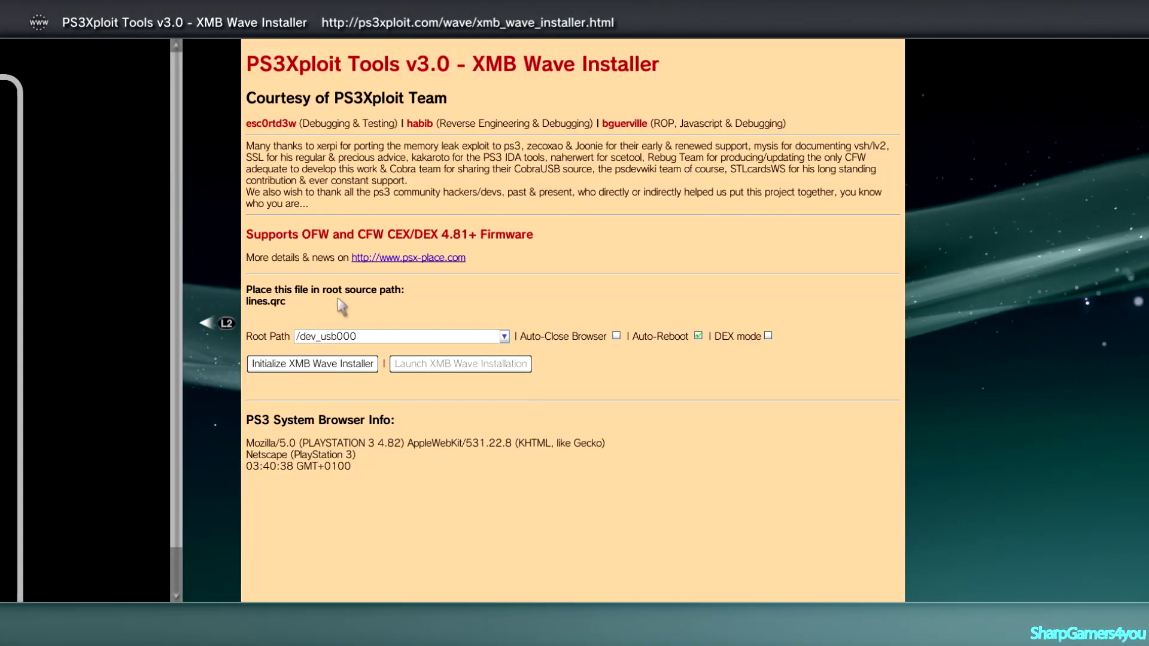
click(315, 368)
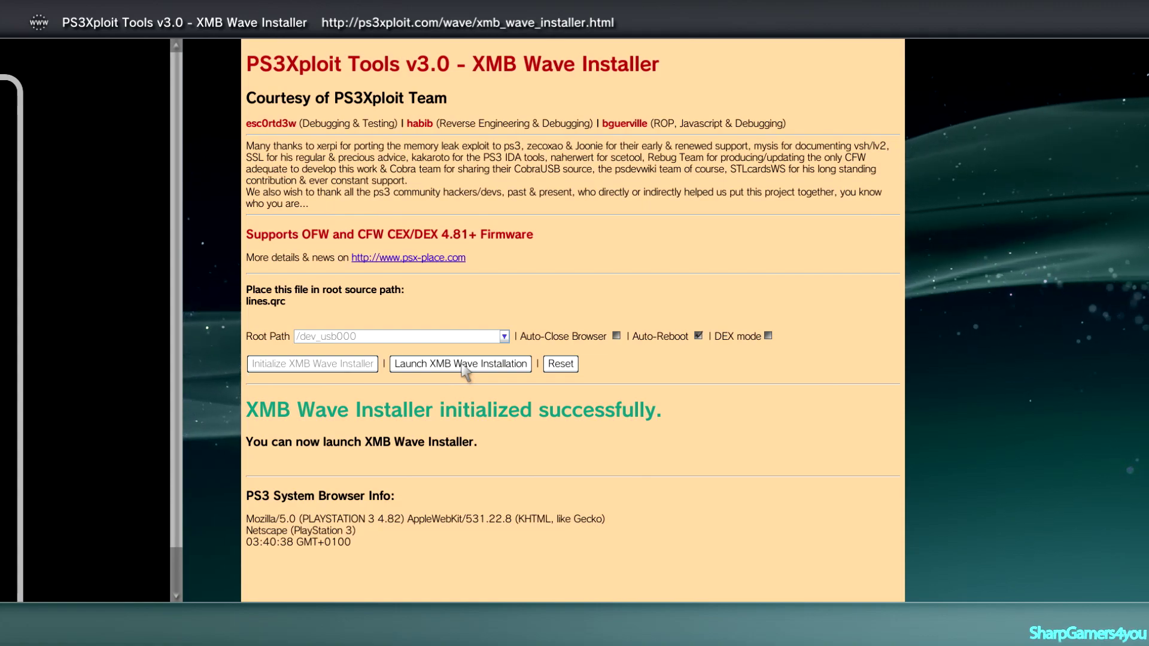
click(463, 366)
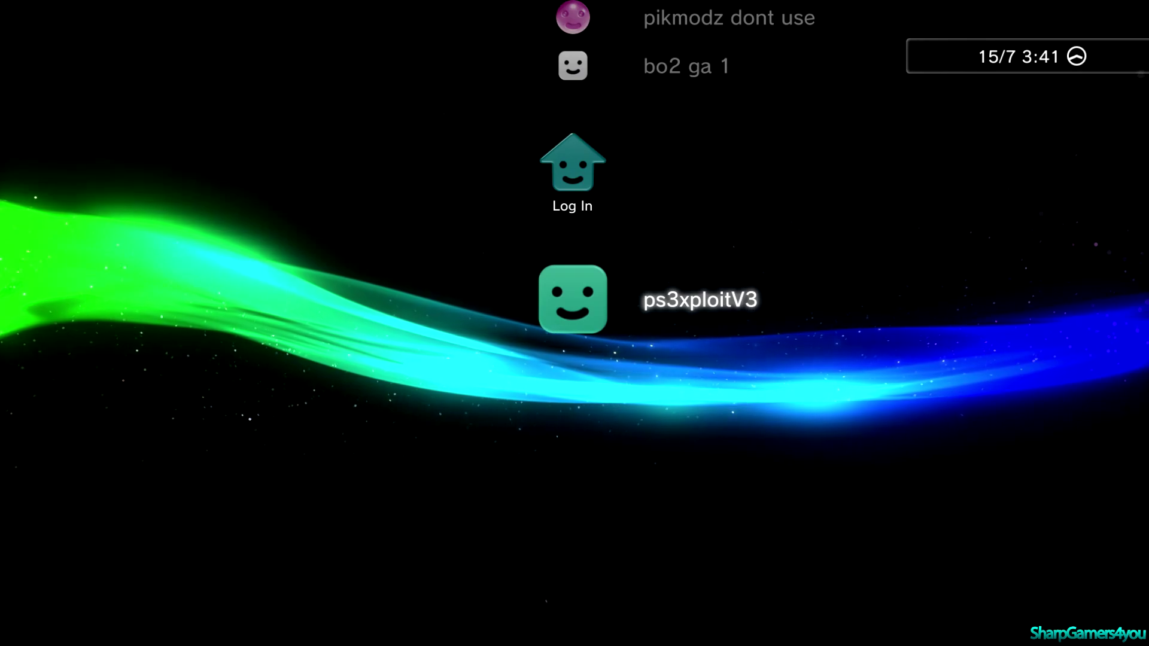
Log in to the user profile and browse to PlayStation Network > Account Management.
key(Return)
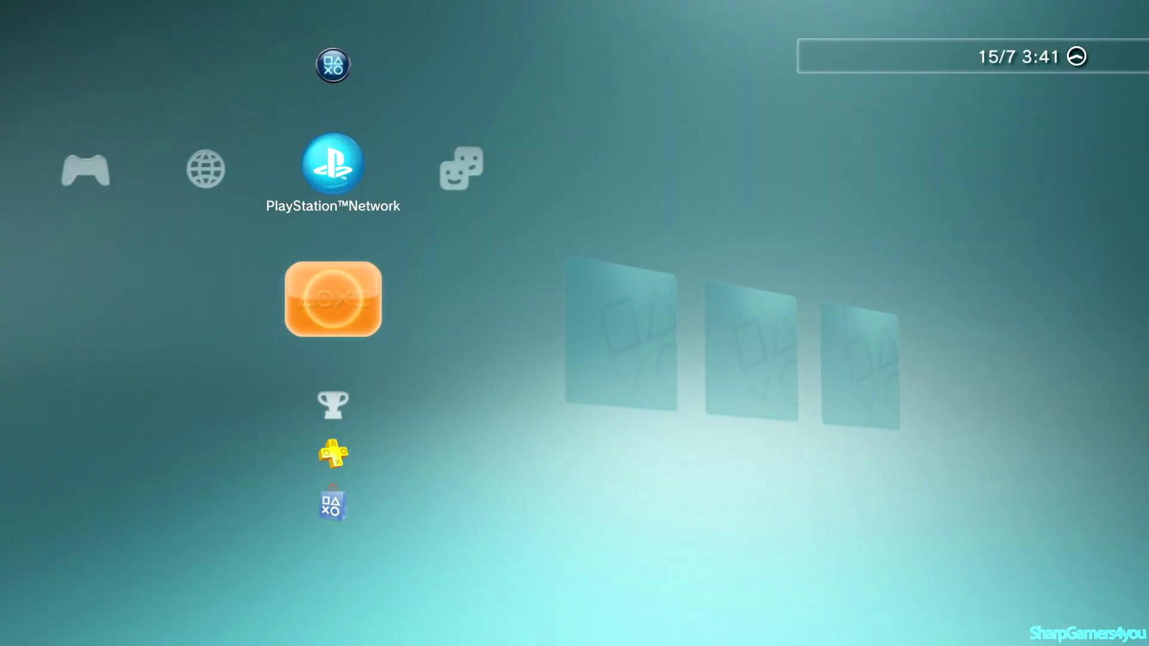
key(Left)
key(Left)
key(Left)
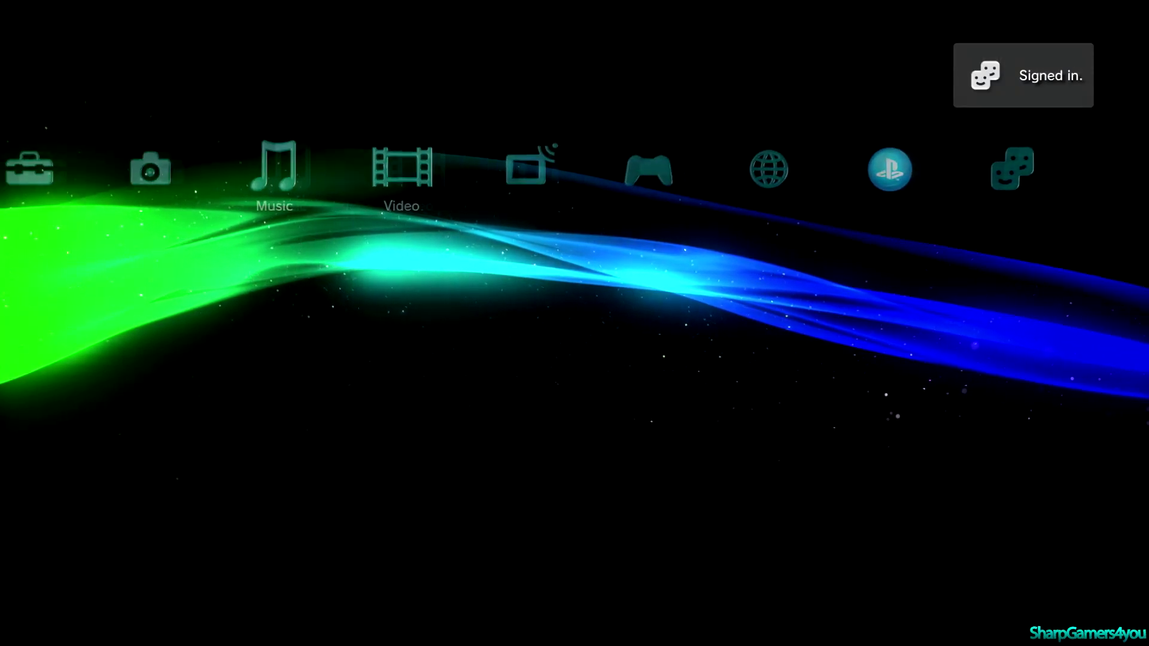
key(Right)
key(Right)
key(Right)
key(Right)
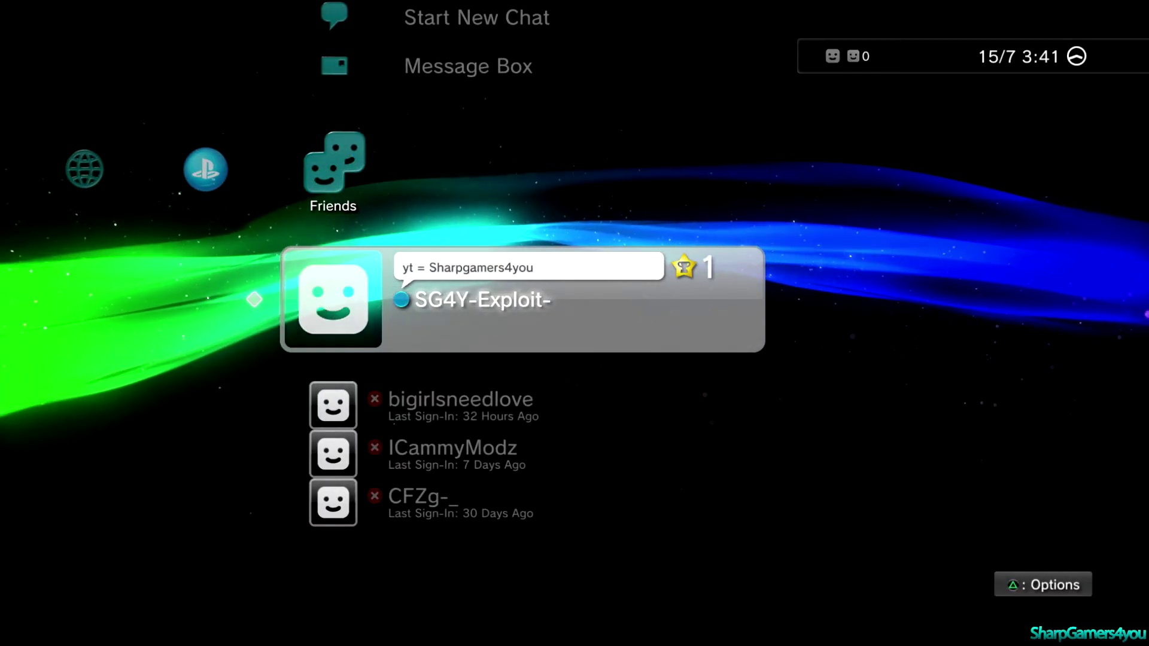
key(Left)
key(Left)
key(Left)
key(Left)
key(Left)
key(Left)
key(Left)
key(Left)
key(Left)
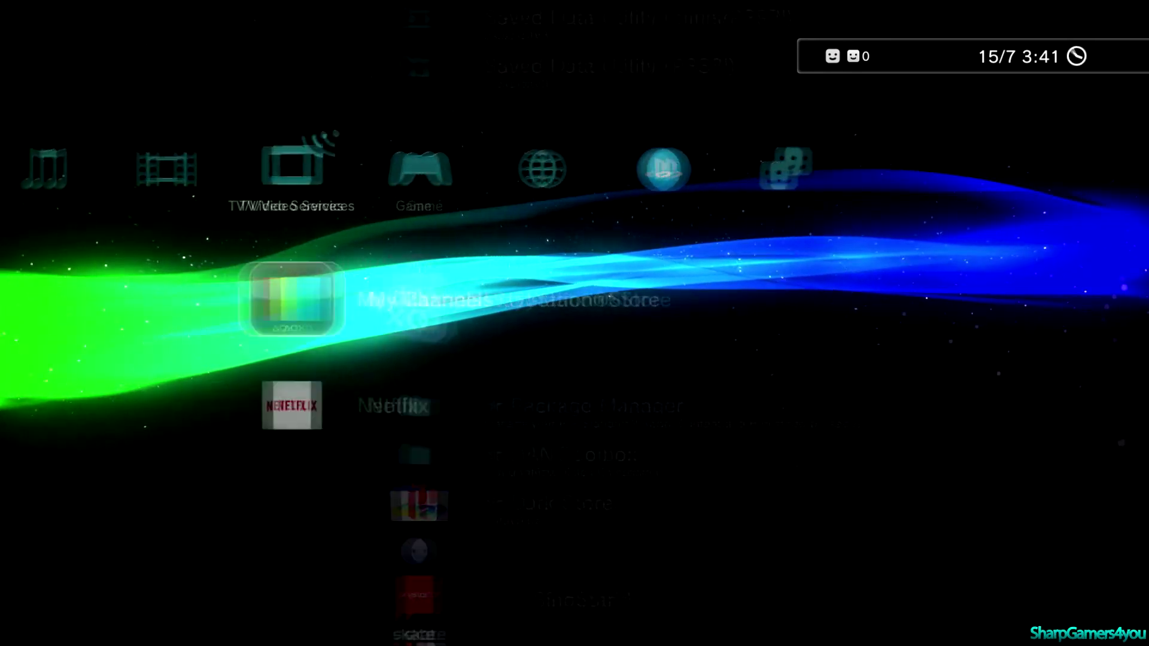
key(Right)
key(Right)
key(Right)
key(Right)
key(Right)
key(Right)
key(Right)
key(Right)
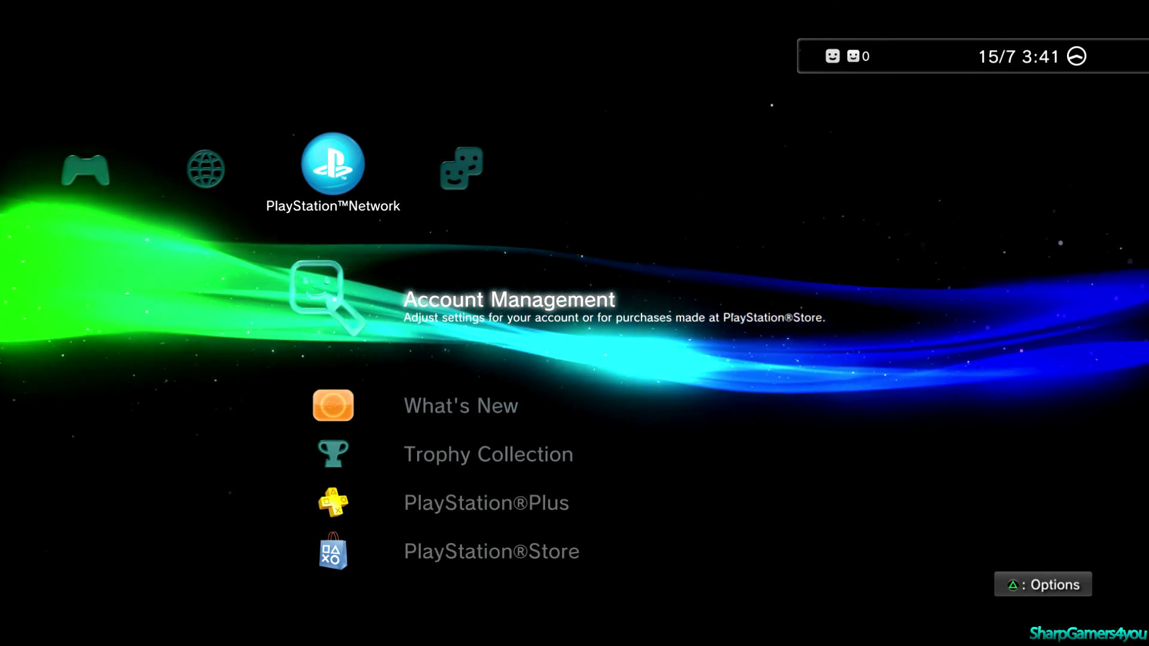
key(Return)
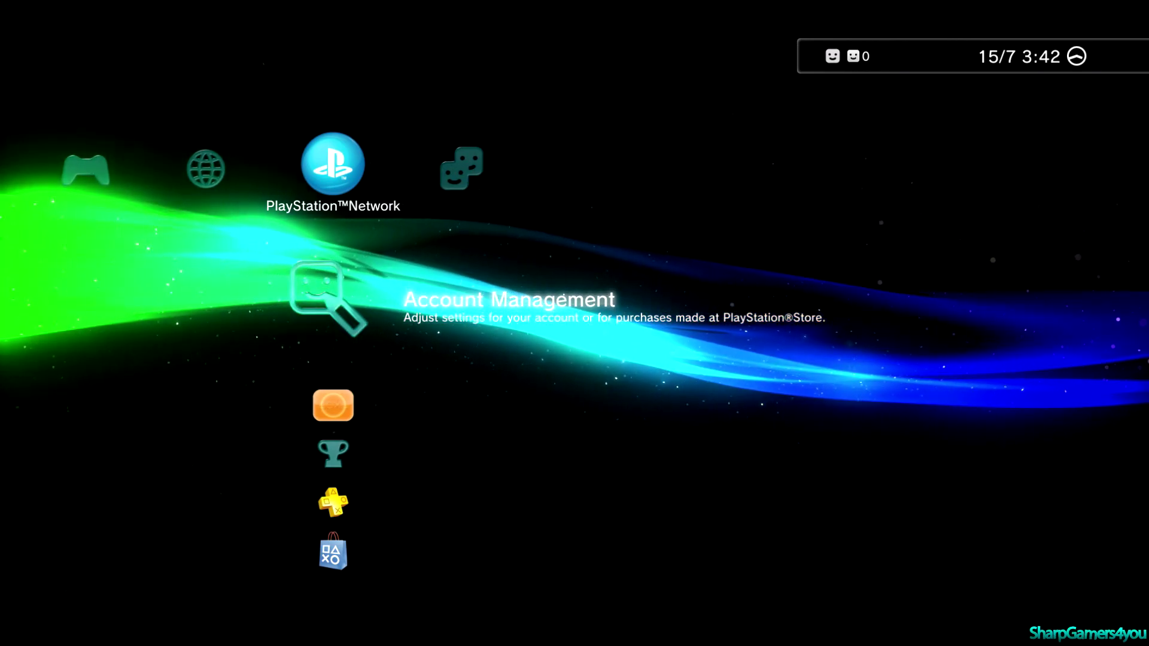
Move across the Video, TV/Video Services and Network categories to the Game column.
key(Left)
key(Left)
key(Left)
key(Right)
key(Right)
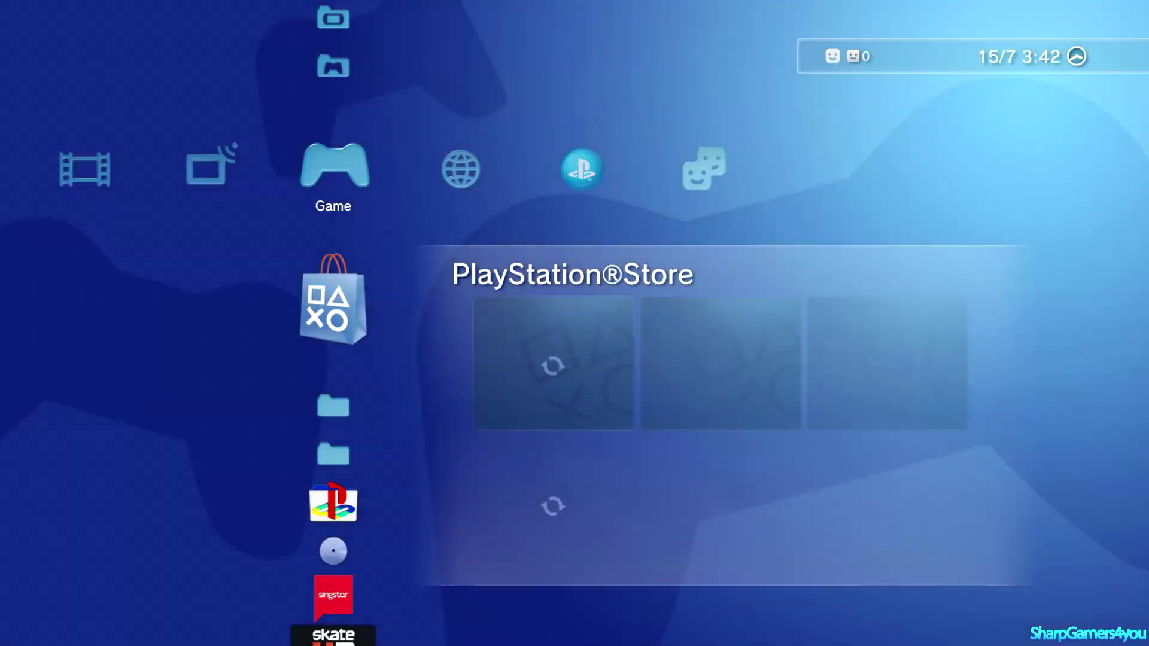
key(Left)
key(Left)
key(Left)
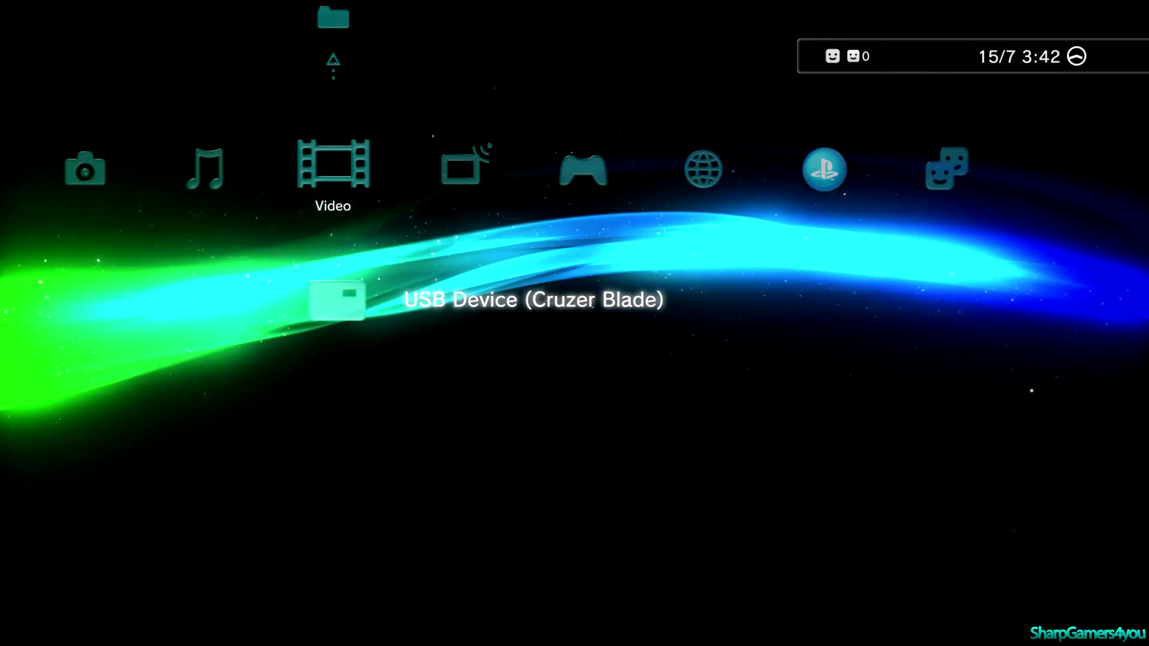
key(Right)
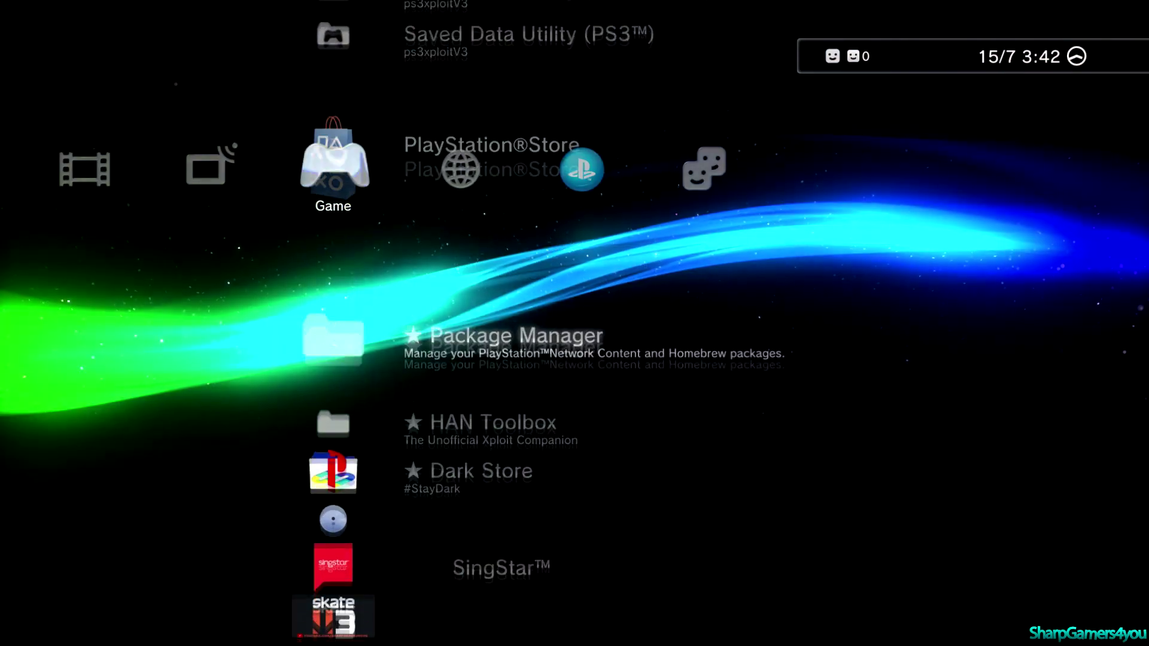
Scroll the games list to Skate 3 and Red Dead Redemption against the green-blue wave.
key(Down)
key(Down)
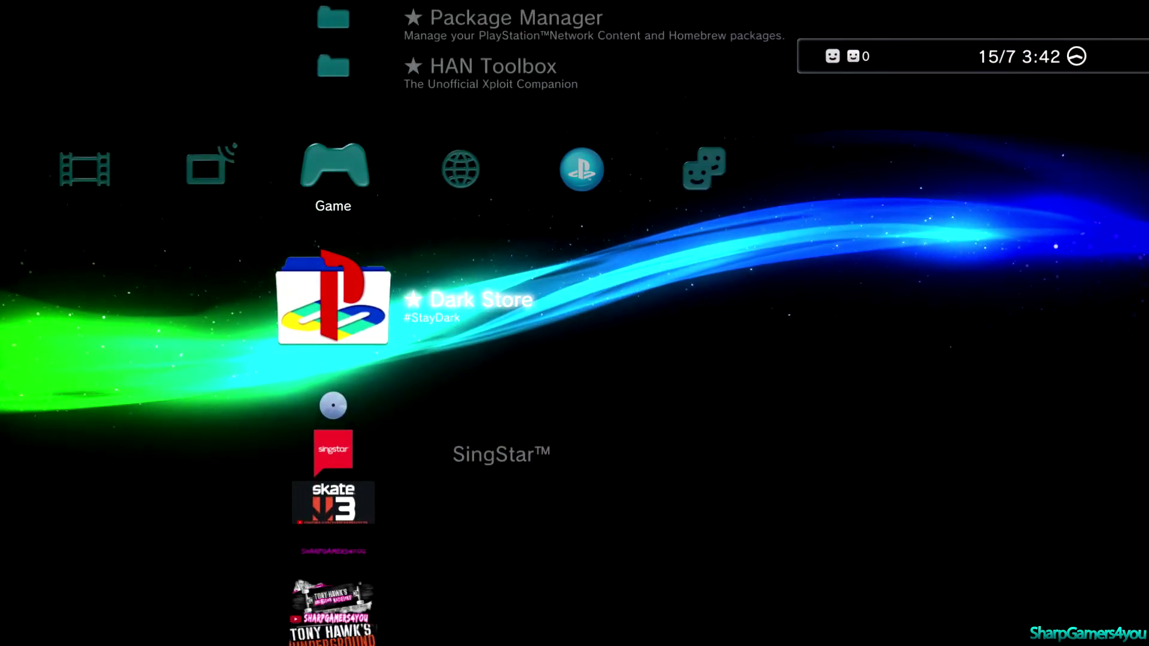
key(Down)
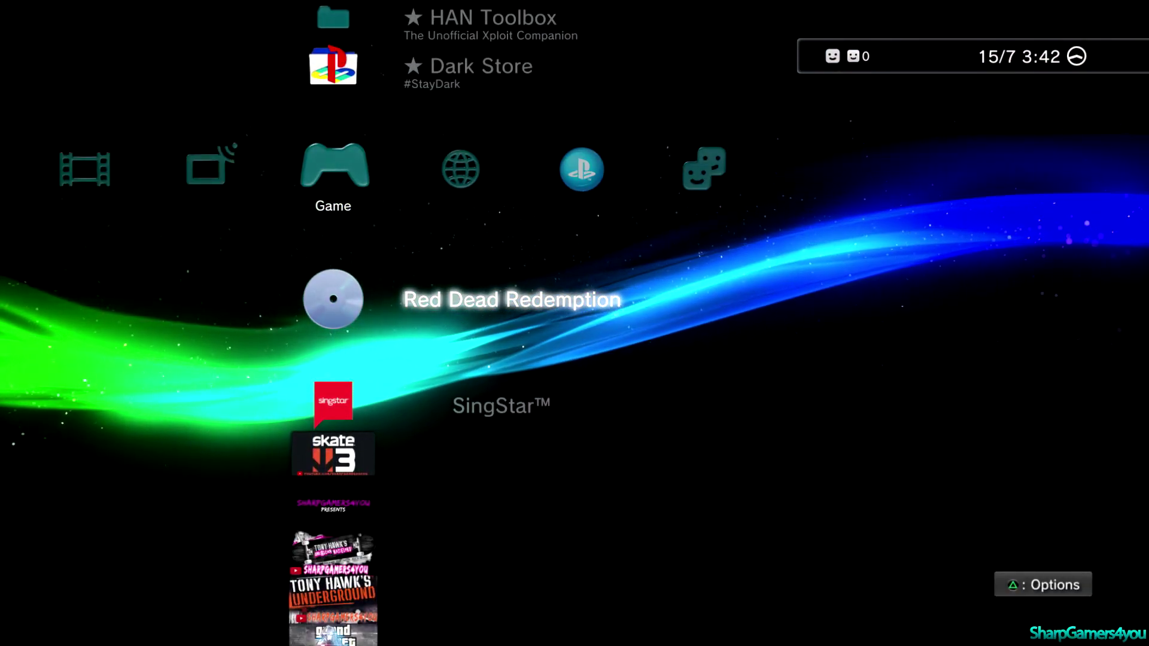
key(Down)
key(Down)
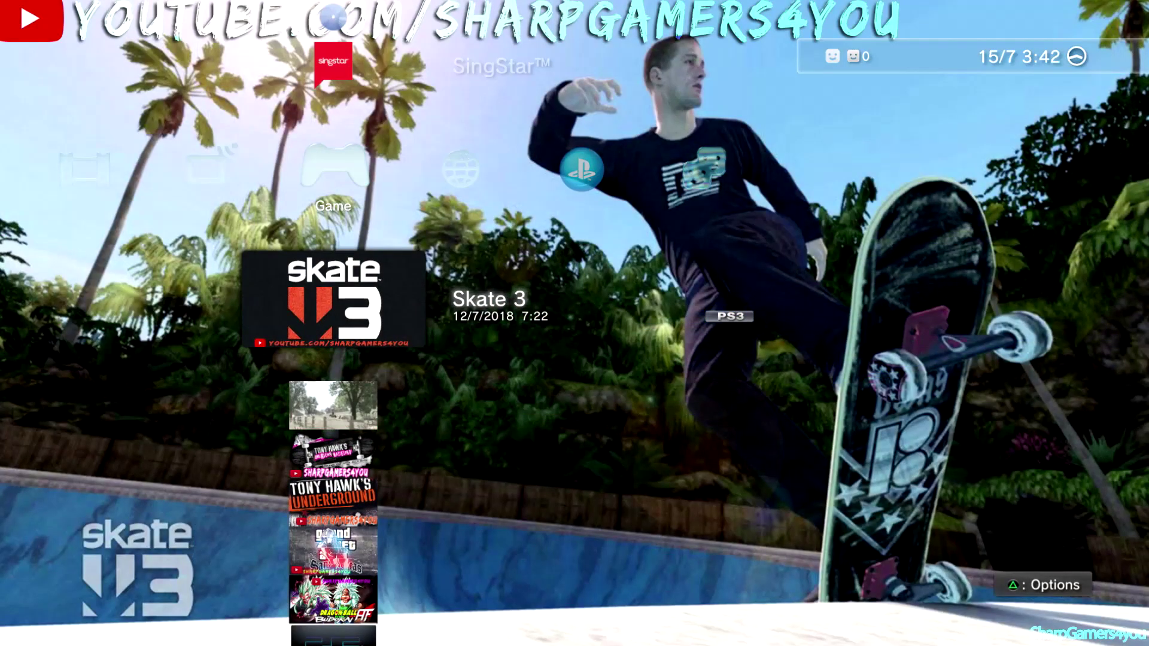
key(Down)
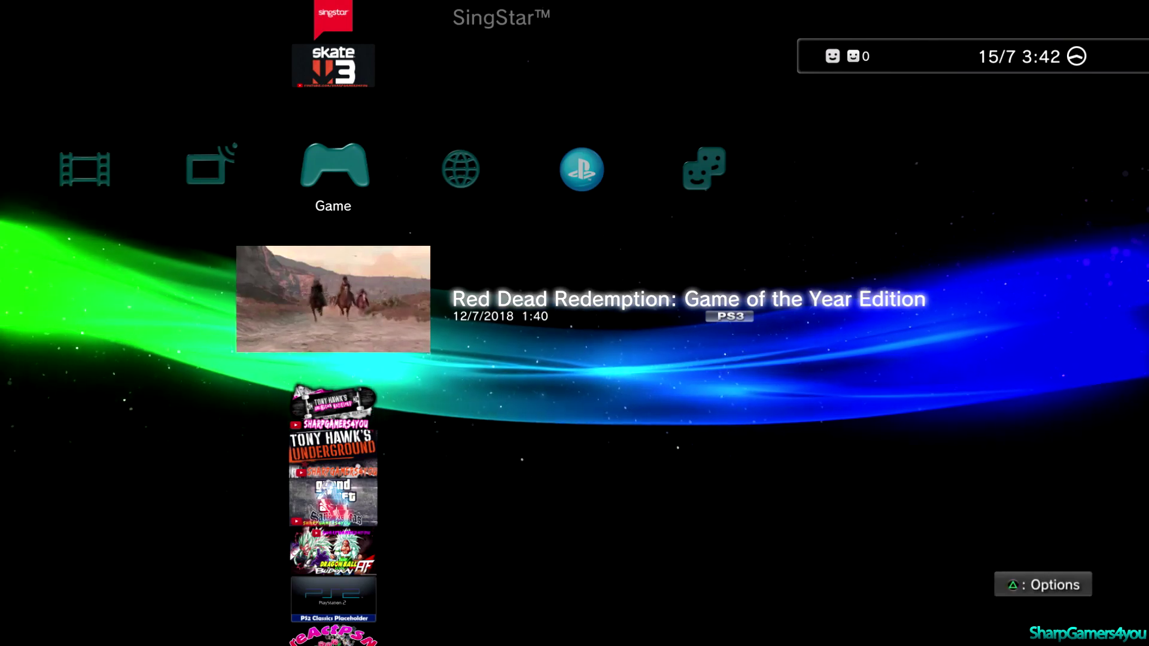